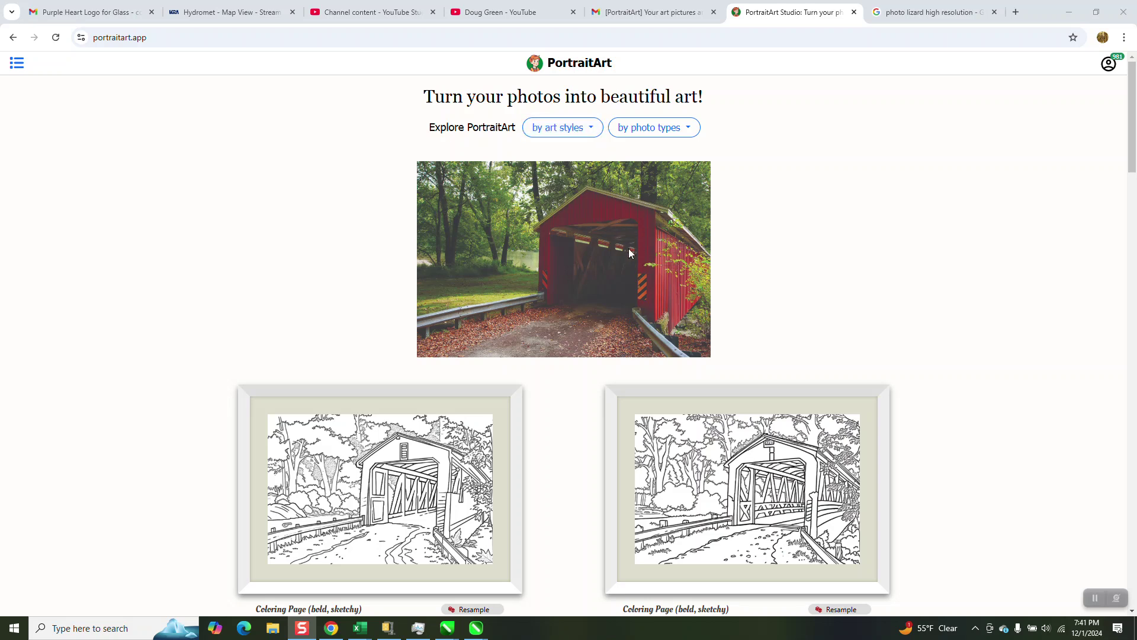
Step: Review the covered bridge photo and its coloring page, oil painting, watercolor, illustration and pencil sketch versions
scroll(616, 237, down, 5)
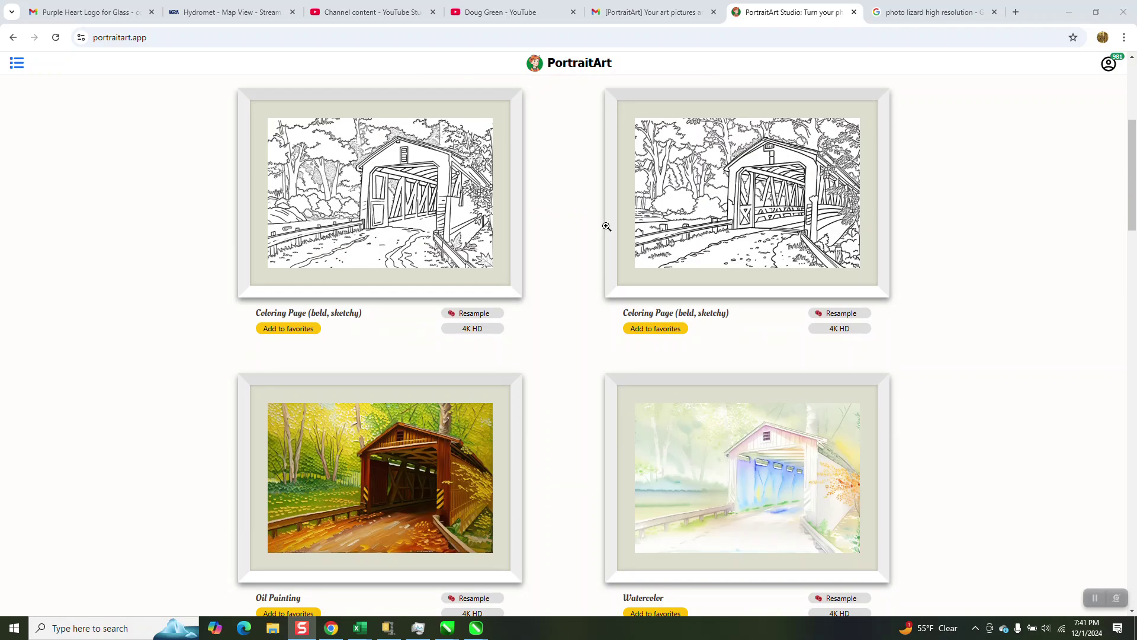
scroll(607, 228, up, 1)
scroll(607, 229, up, 2)
scroll(596, 246, down, 20)
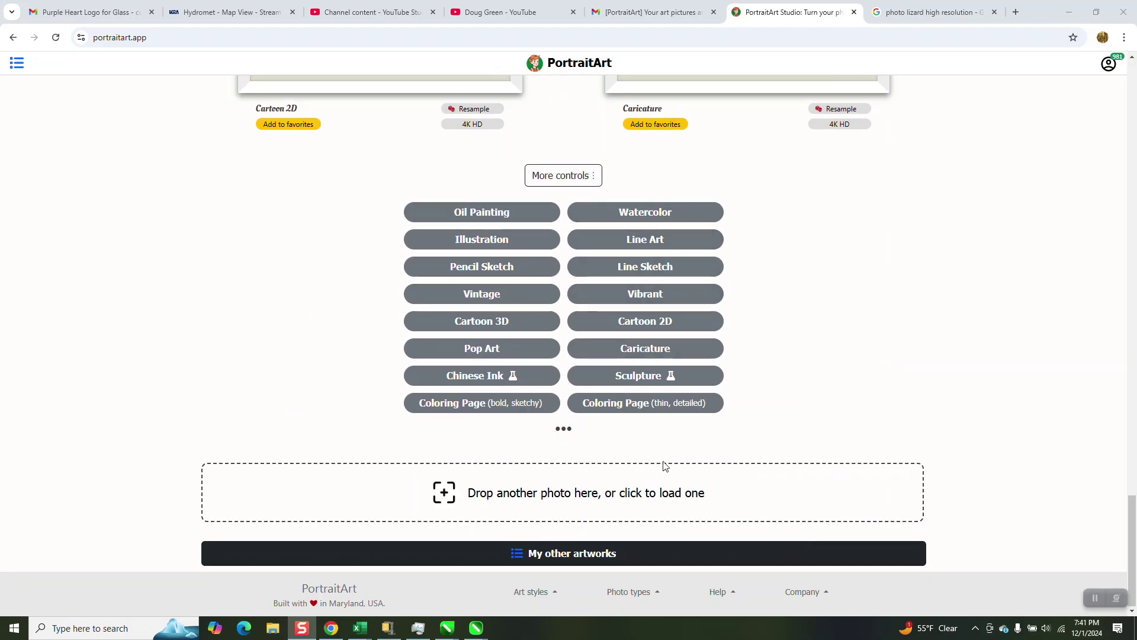
scroll(654, 450, up, 9)
scroll(584, 330, up, 15)
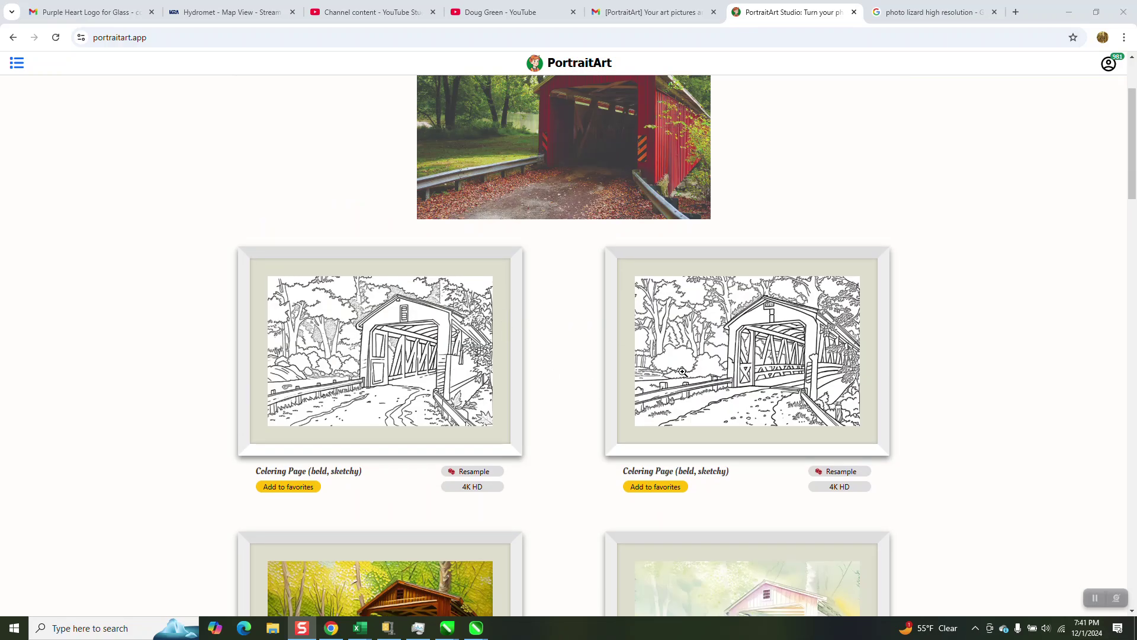
scroll(702, 325, down, 5)
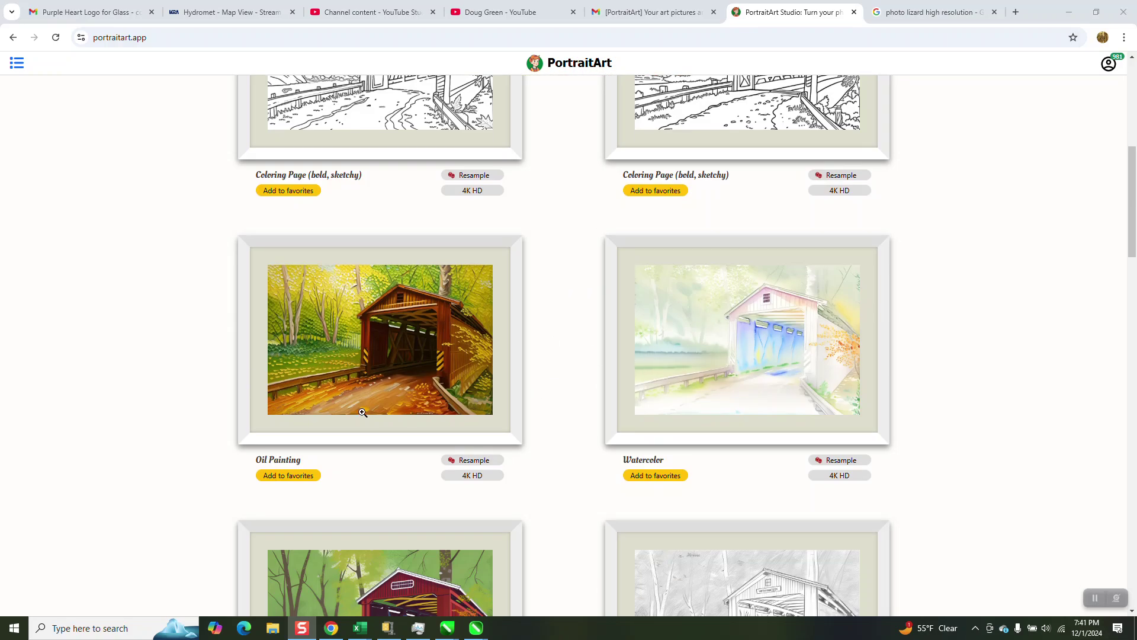
scroll(744, 354, down, 5)
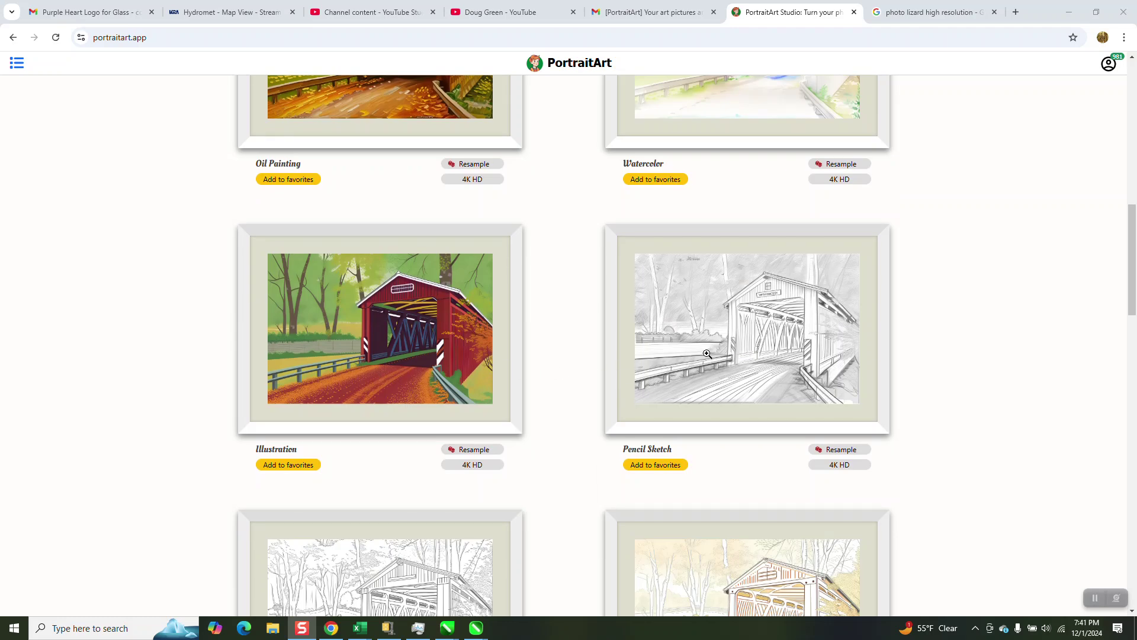
Step: View the Pencil Sketch version of the bridge enlarged, go on to the following artwork, and close the enlarged view
click(814, 351)
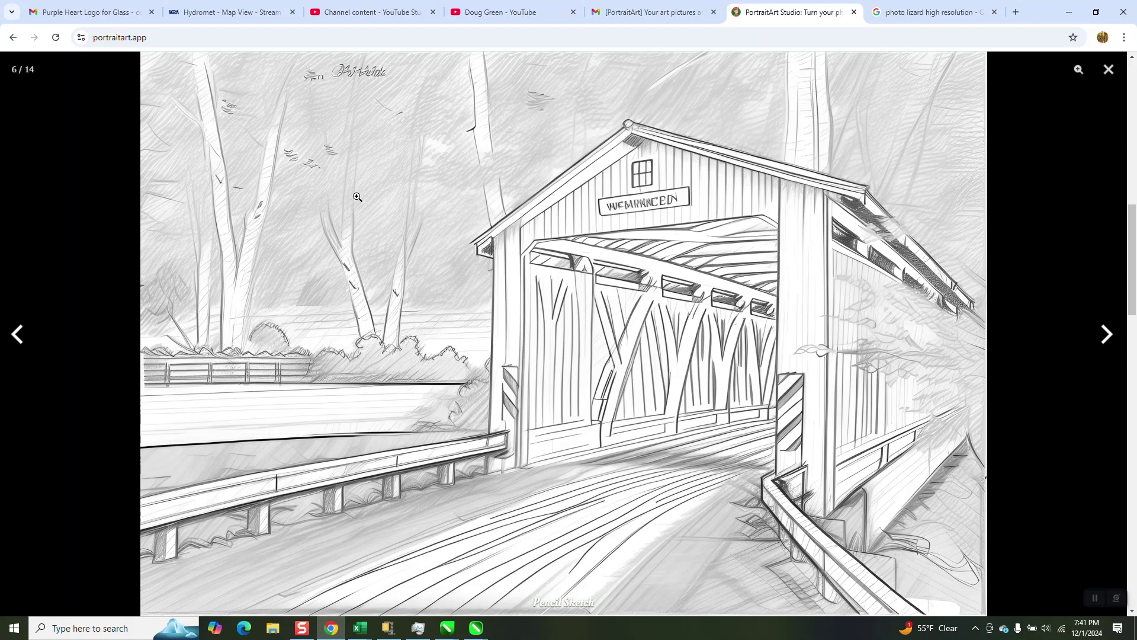
click(1108, 335)
click(1116, 74)
scroll(628, 294, down, 9)
scroll(653, 301, down, 5)
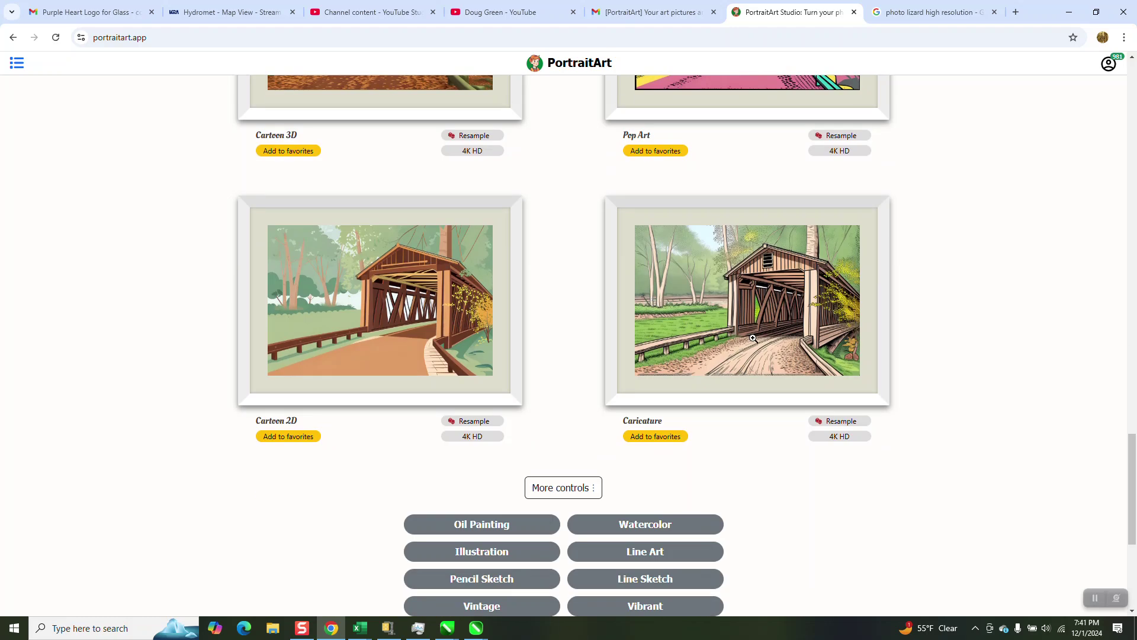
Step: Load lizhr.jpg from the Pictures folder as the photo to convert
scroll(770, 344, down, 5)
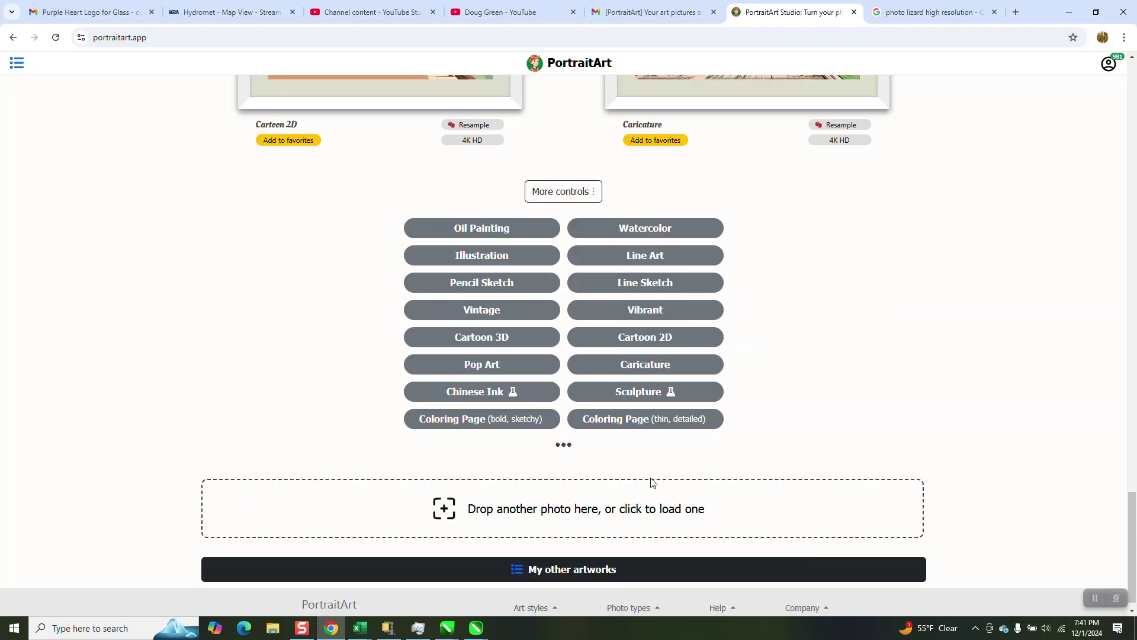
click(632, 511)
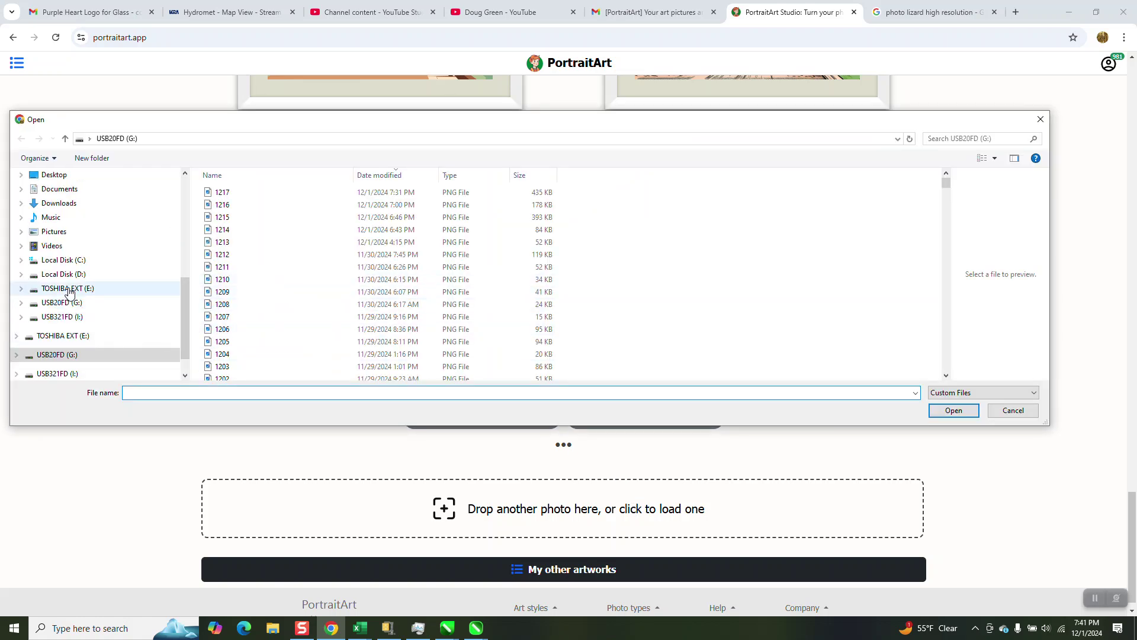
click(62, 235)
click(235, 392)
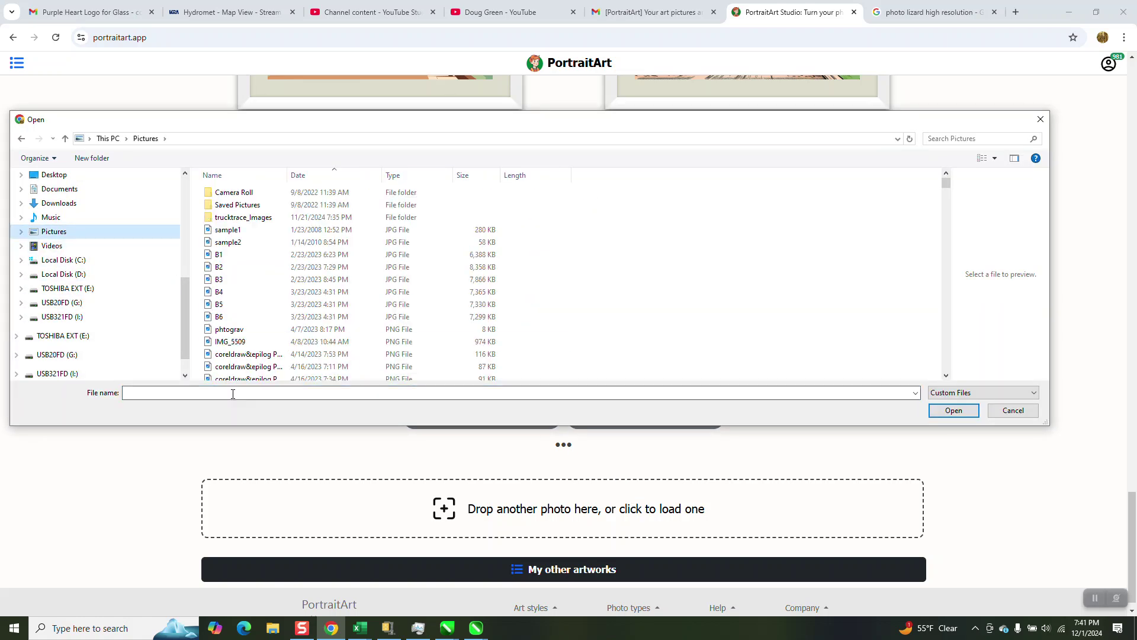
text(li)
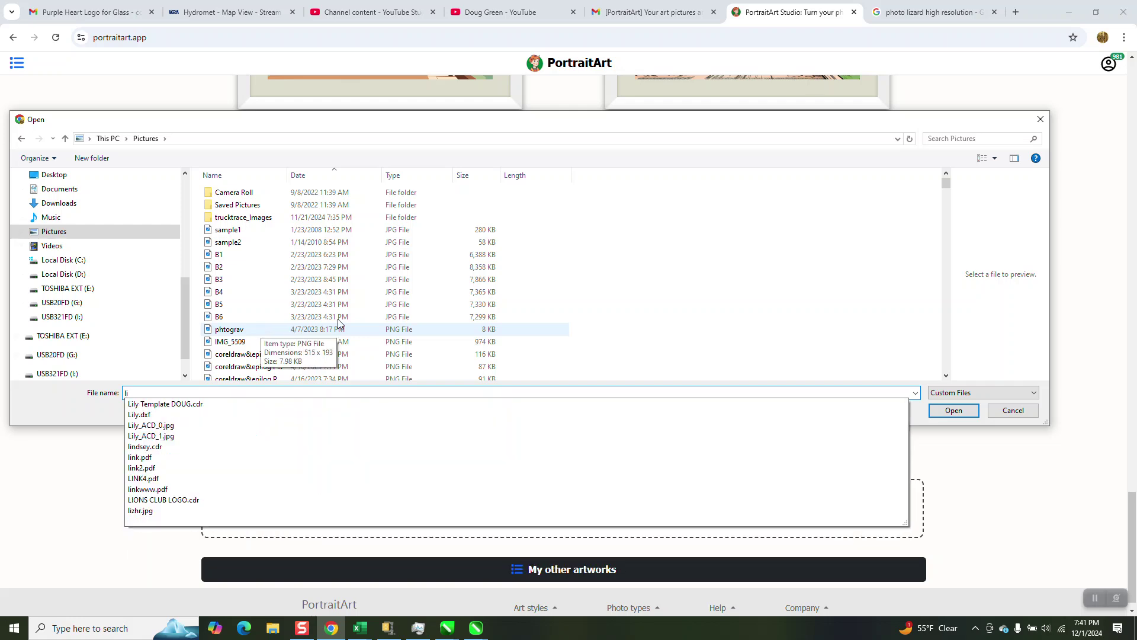
text(z)
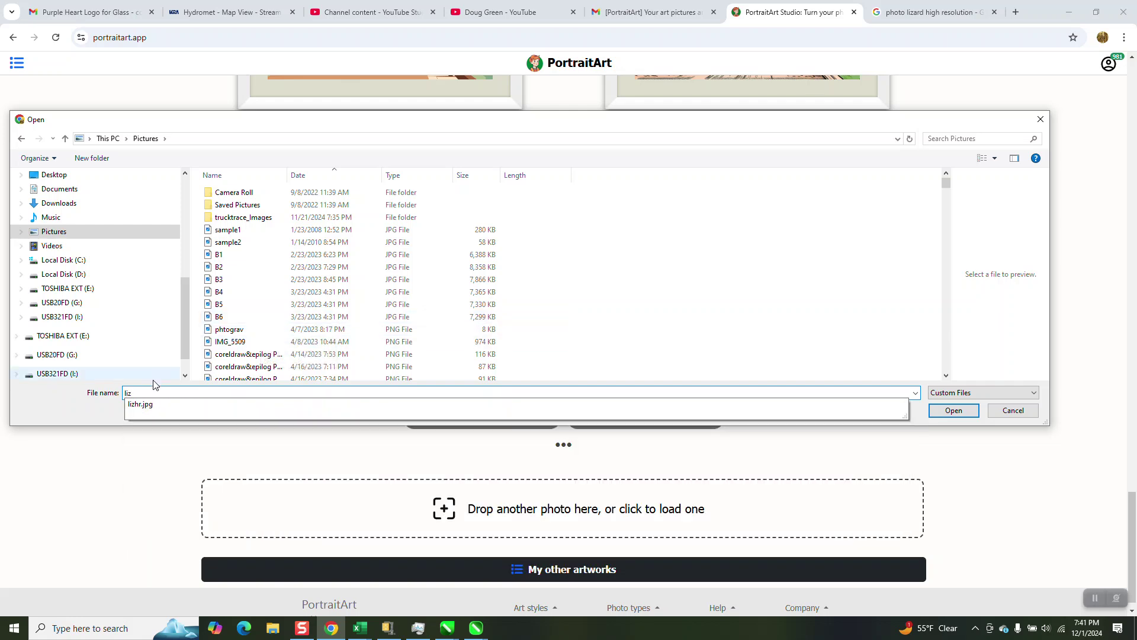
click(147, 405)
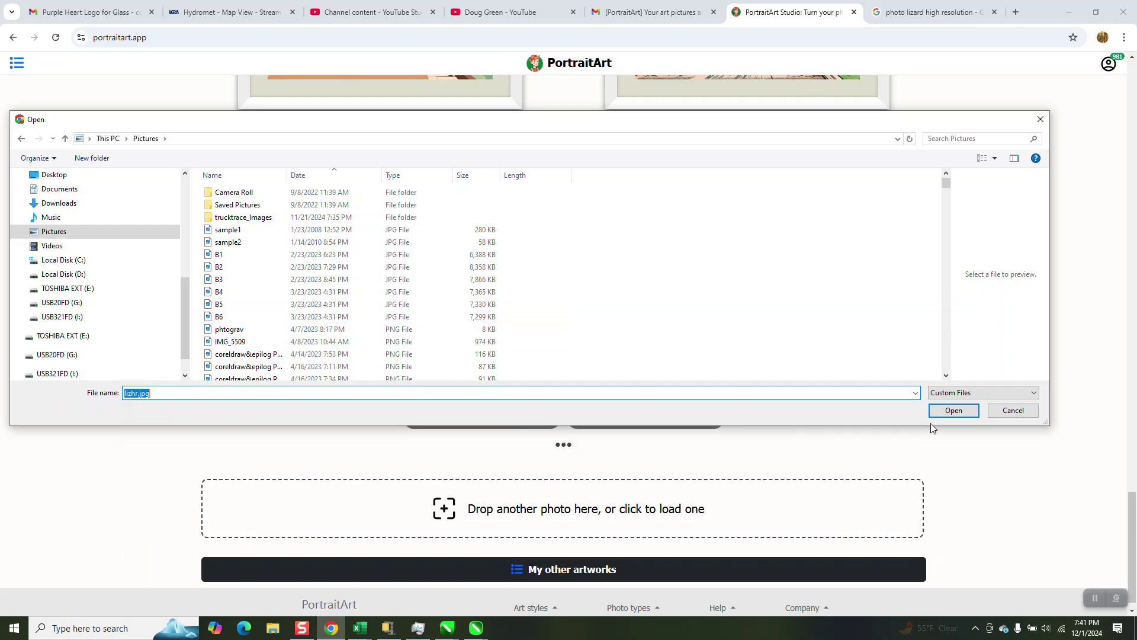
click(953, 412)
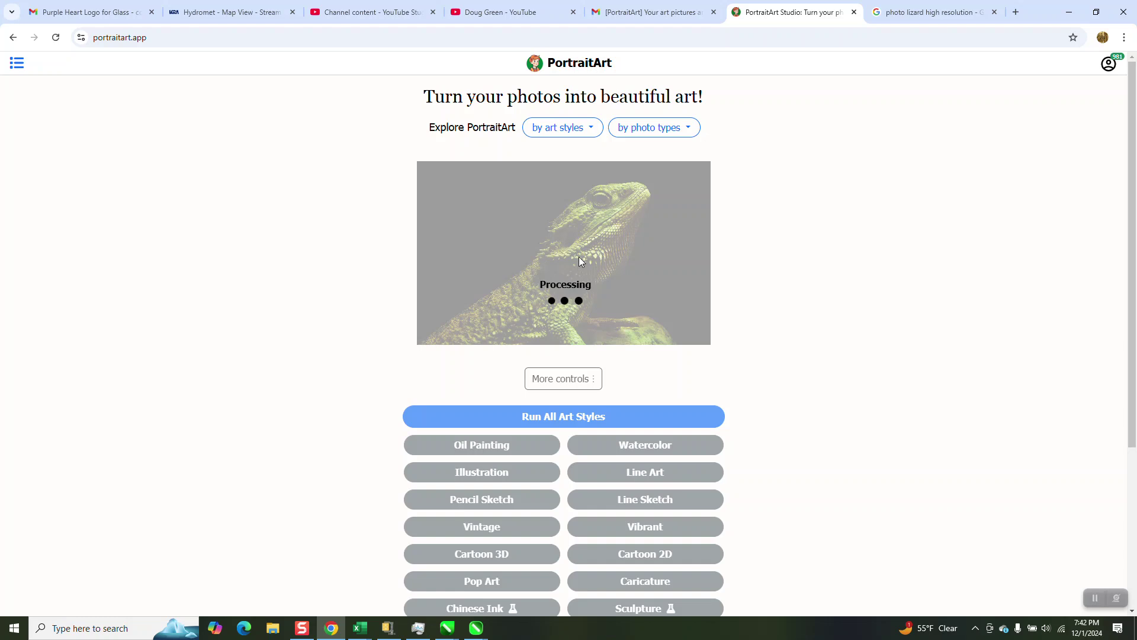
Step: Generate a Coloring Page (bold, sketchy) version of the lizard photo and copy its enlarged image
scroll(717, 300, down, 1)
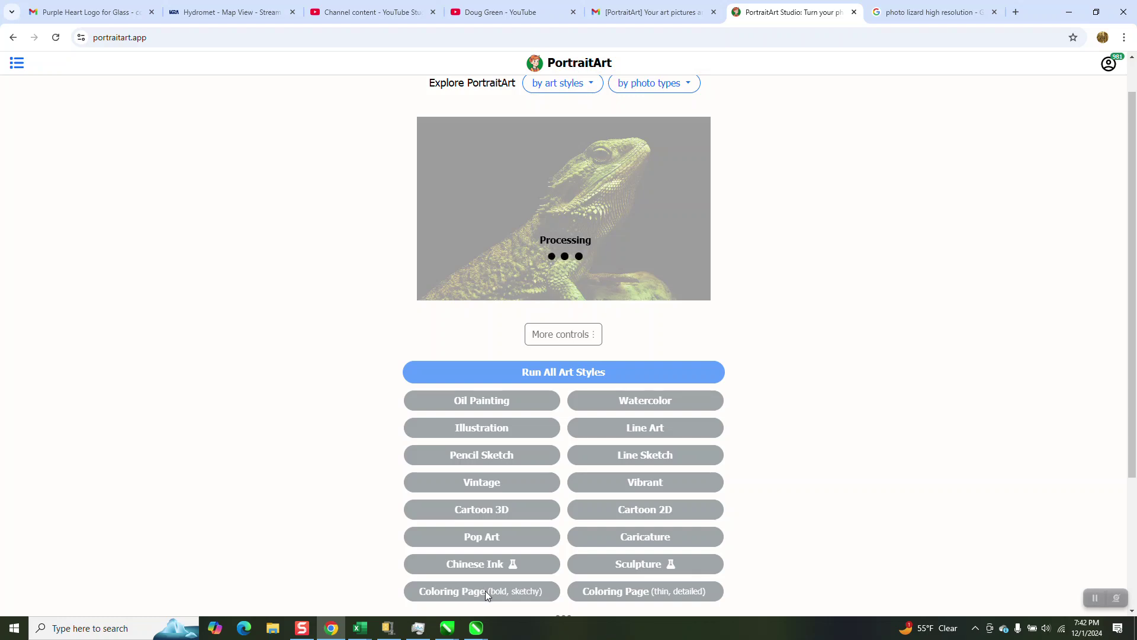
click(522, 593)
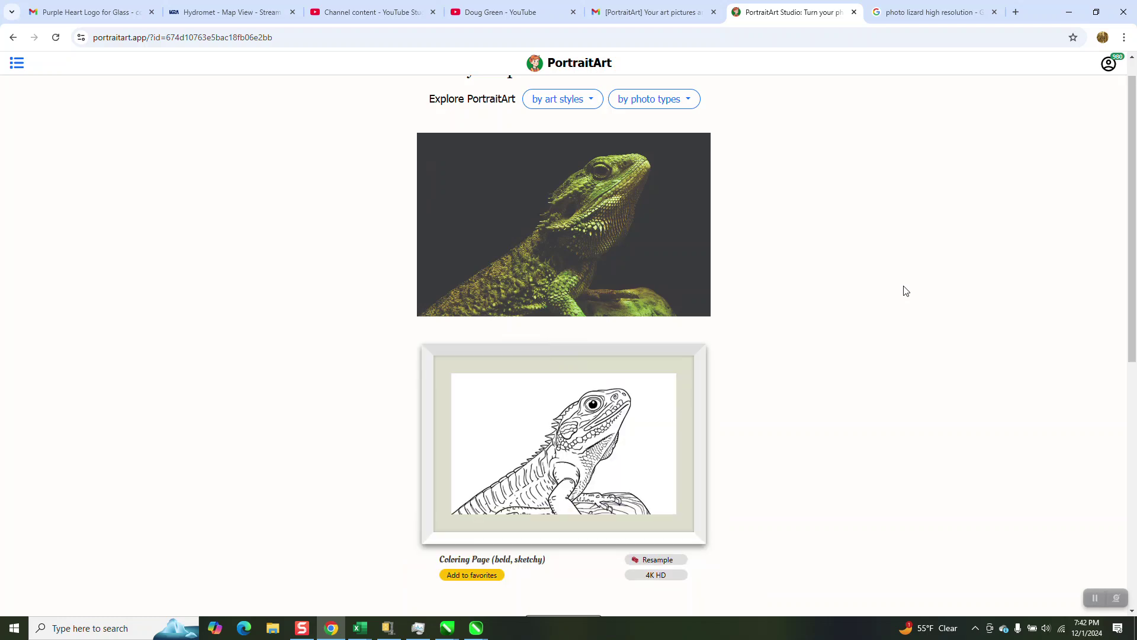
click(603, 452)
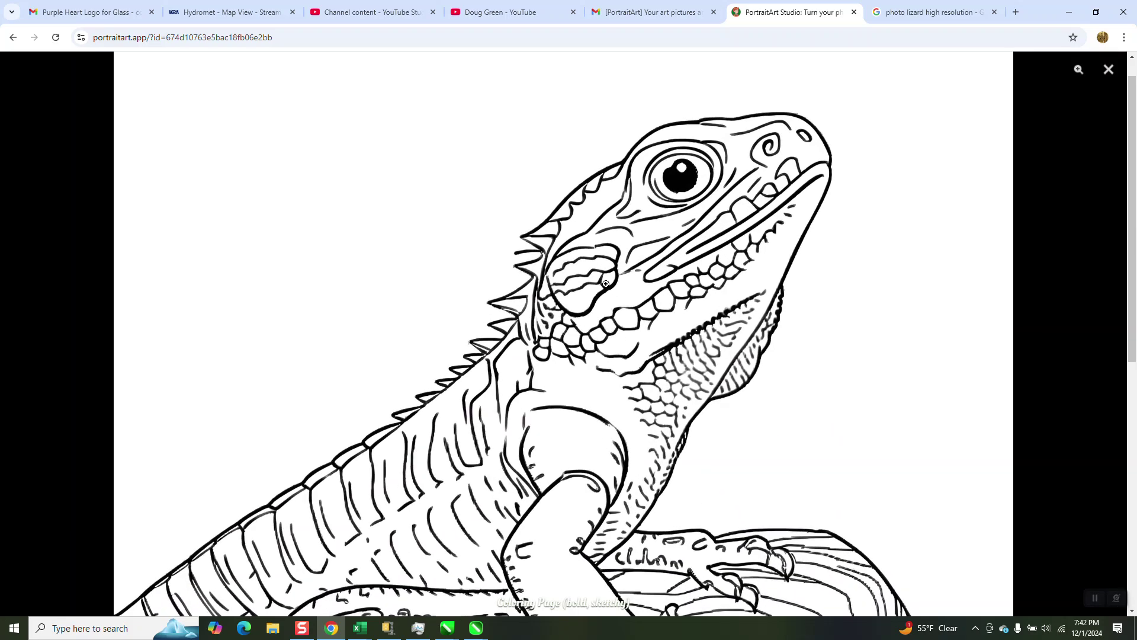
right_click(605, 283)
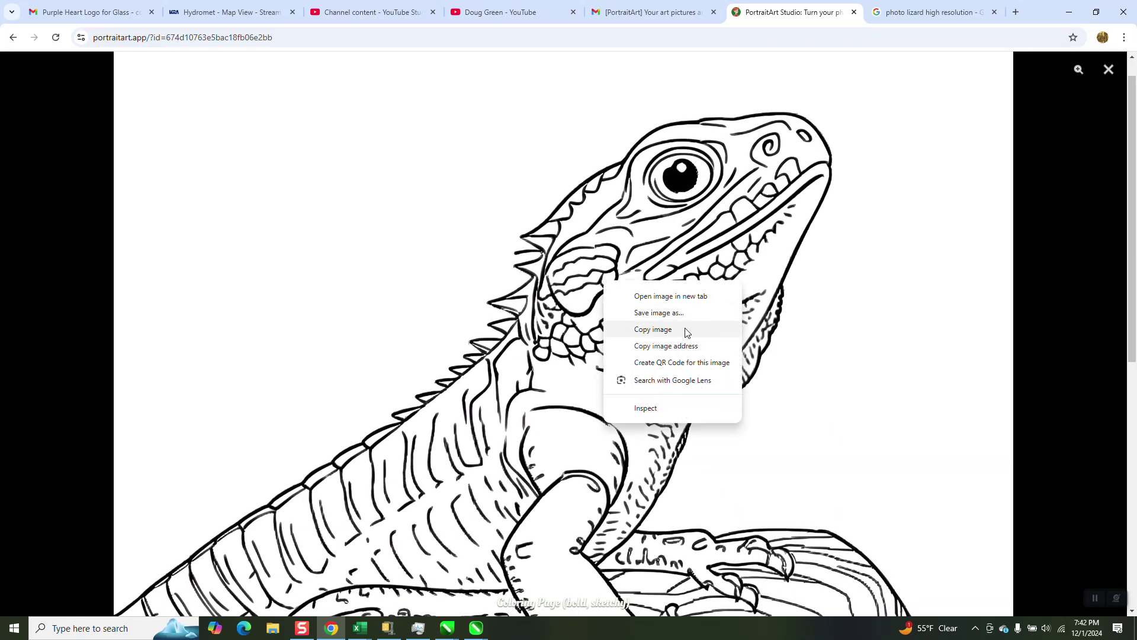
click(654, 329)
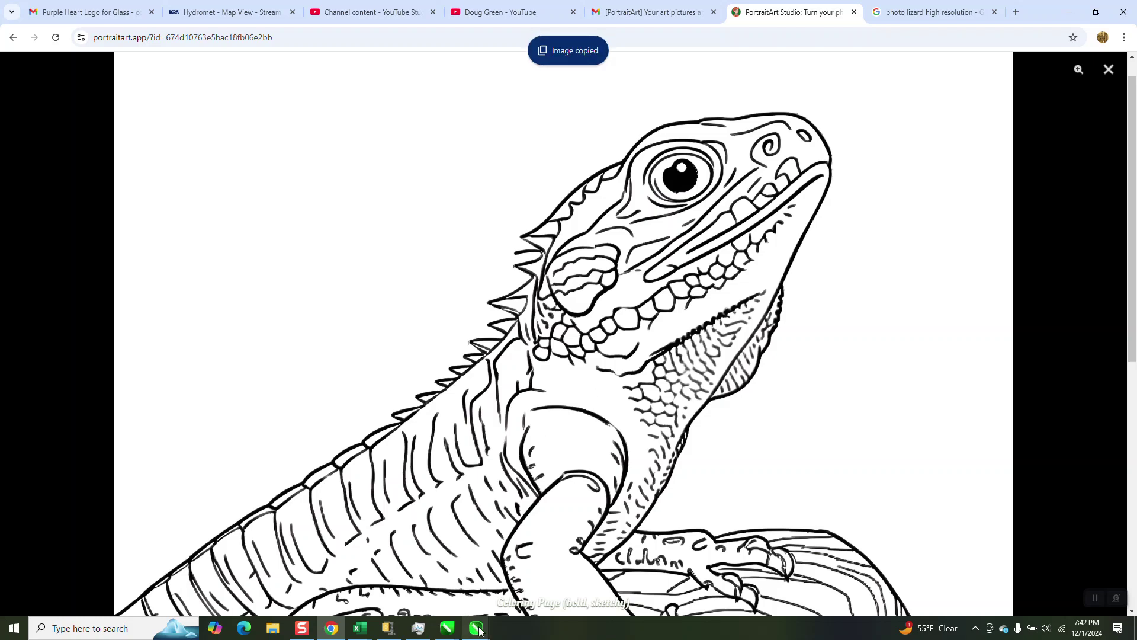
Step: Switch to CorelDRAW, move the lizard photo partly off the page's upper-left corner, and paste the copied line drawing
mouse_move(478, 629)
click(738, 553)
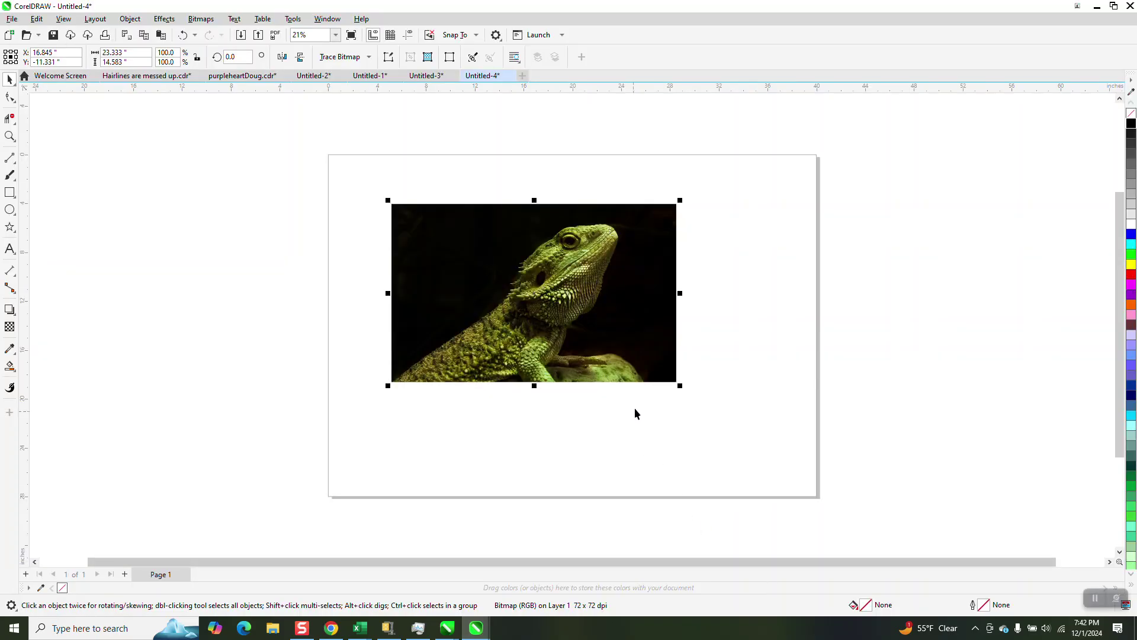
drag(546, 292, 354, 232)
right_click(604, 233)
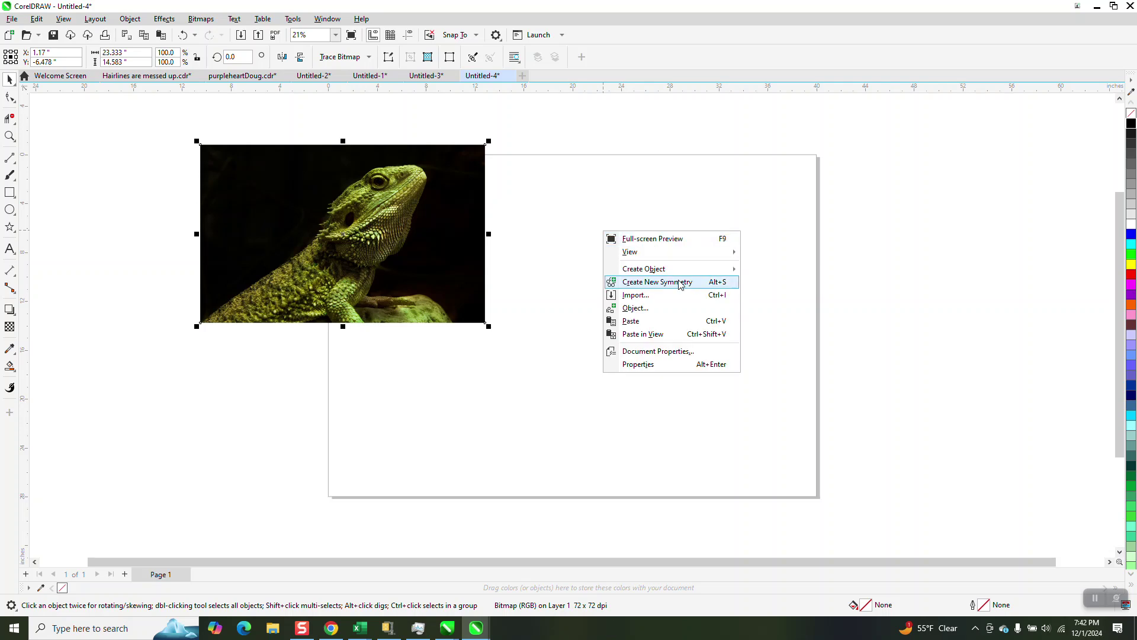
click(637, 320)
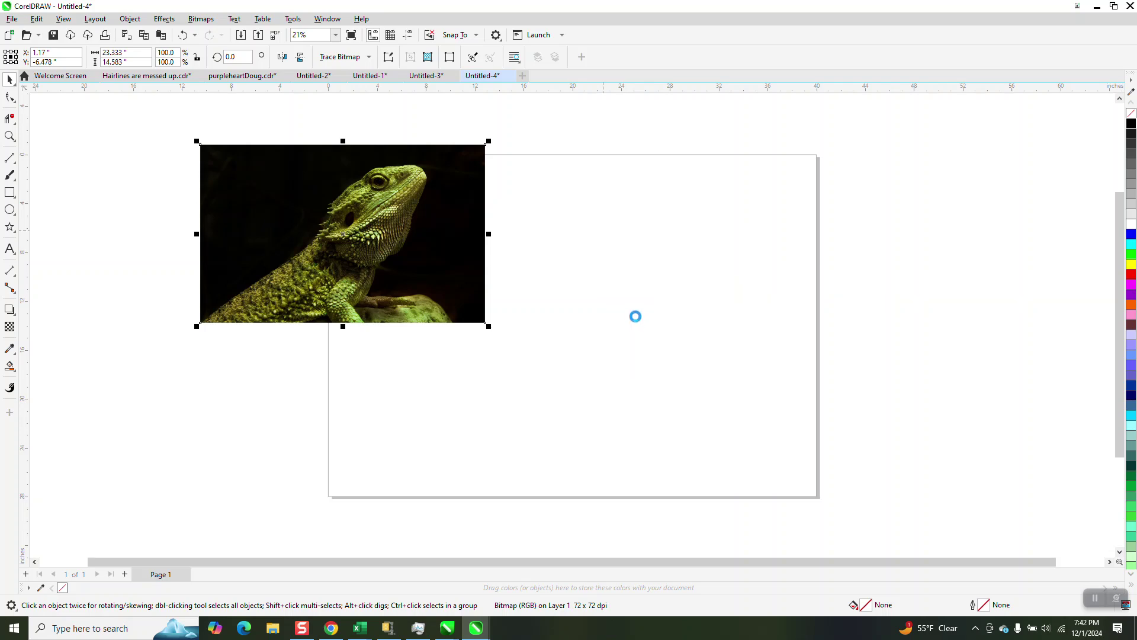
scroll(622, 278, down, 3)
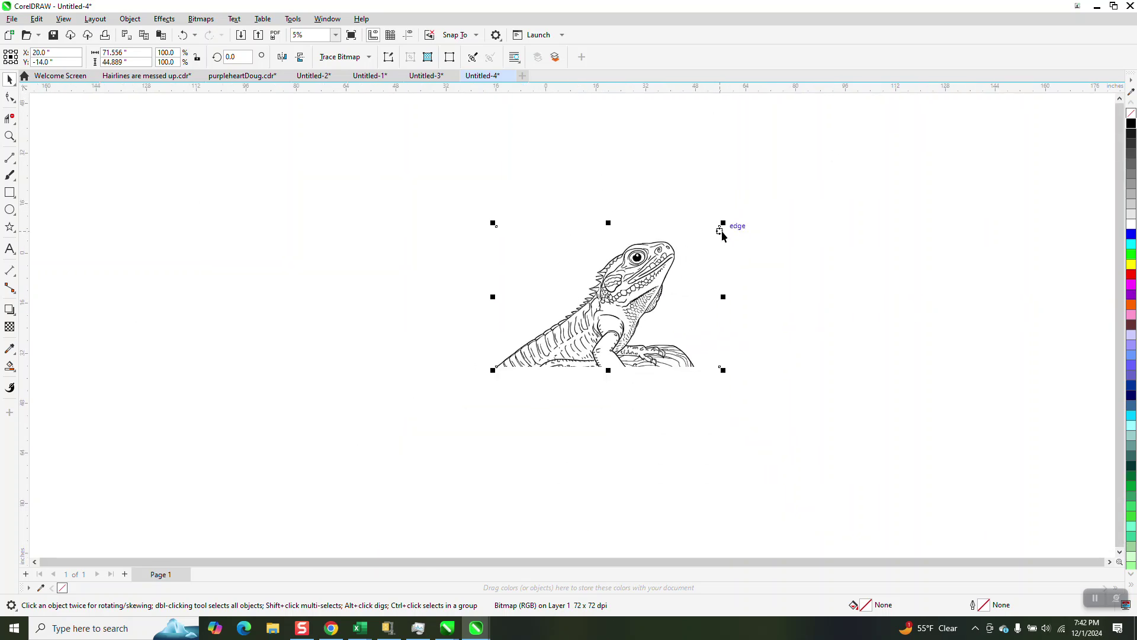
Step: Place the line drawing to the right of the lizard photo and scale it down to about 8.9 × 5.6 inches
drag(721, 235, 789, 291)
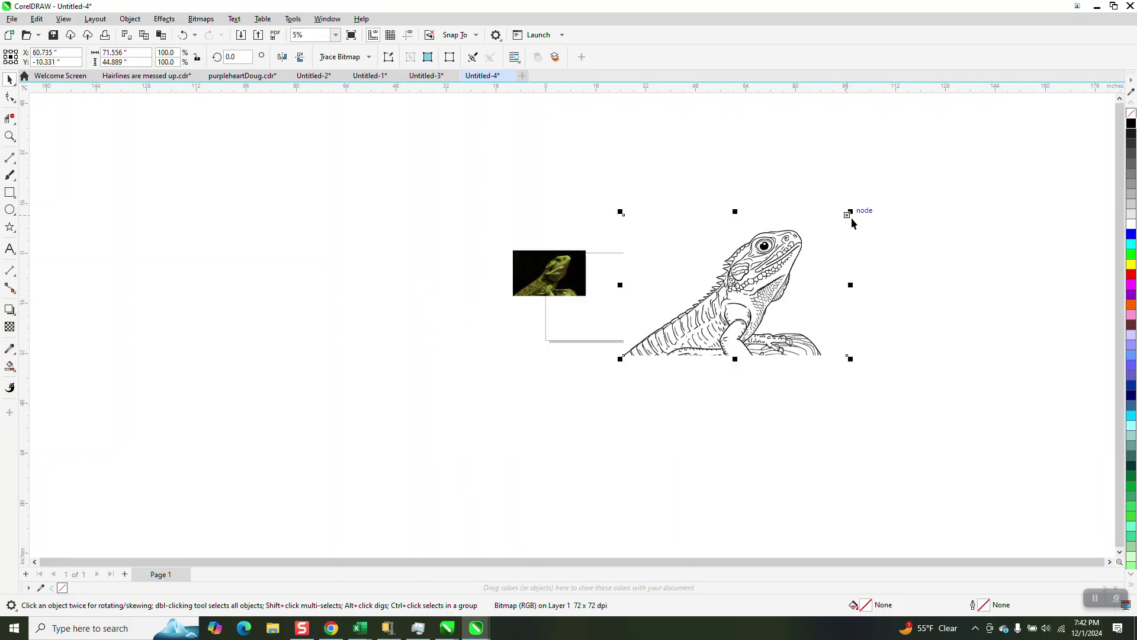
drag(851, 211, 638, 282)
click(9, 136)
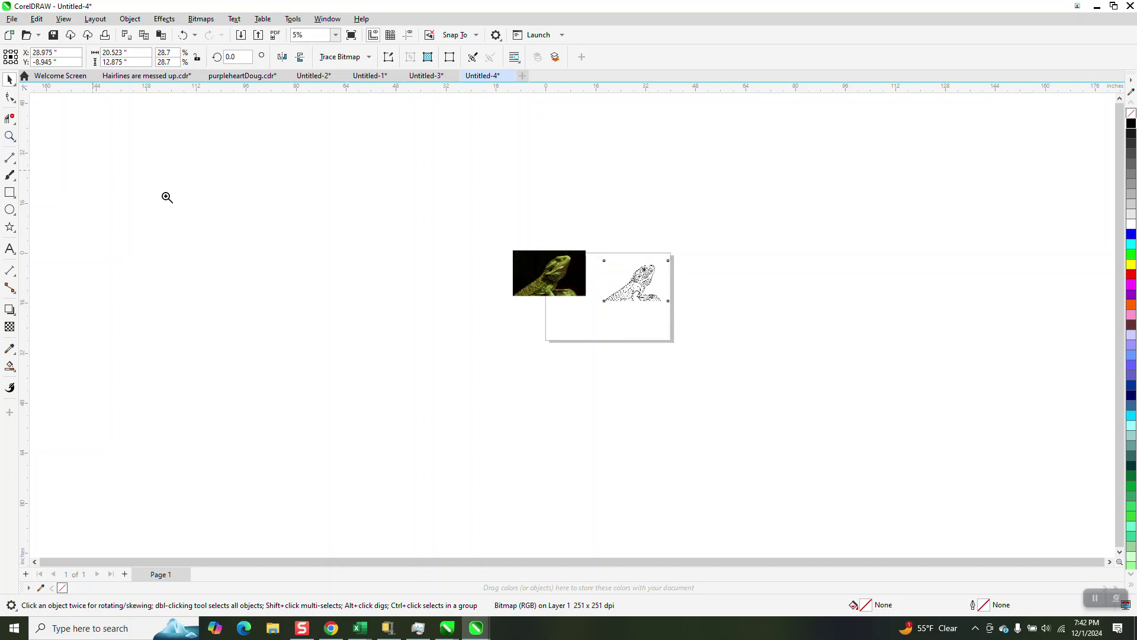
click(532, 273)
click(10, 79)
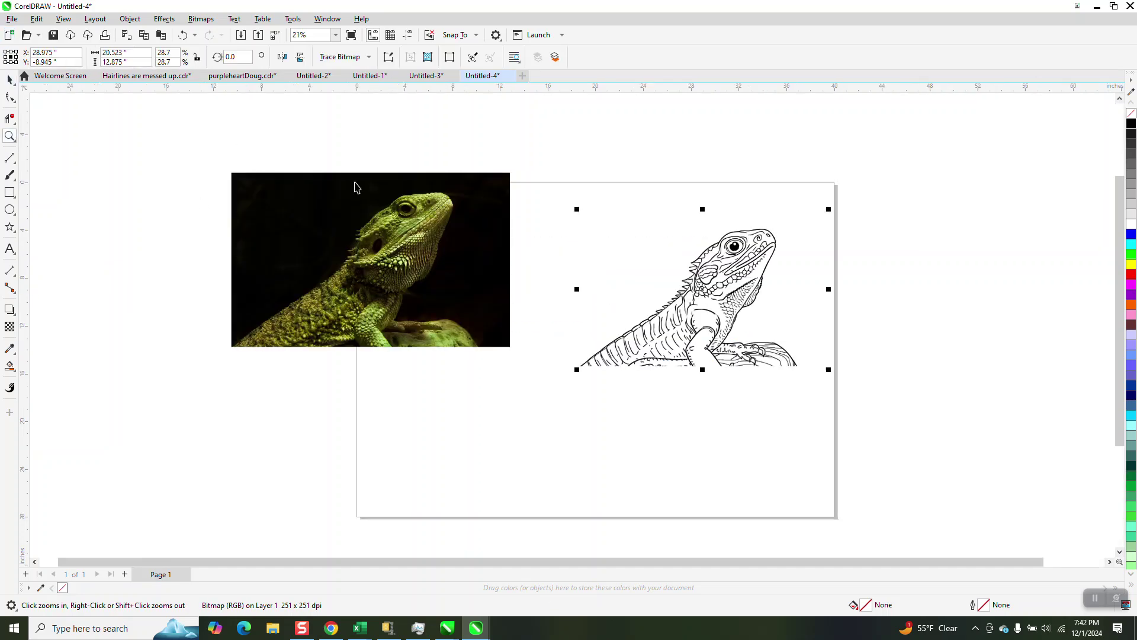
drag(828, 210, 611, 254)
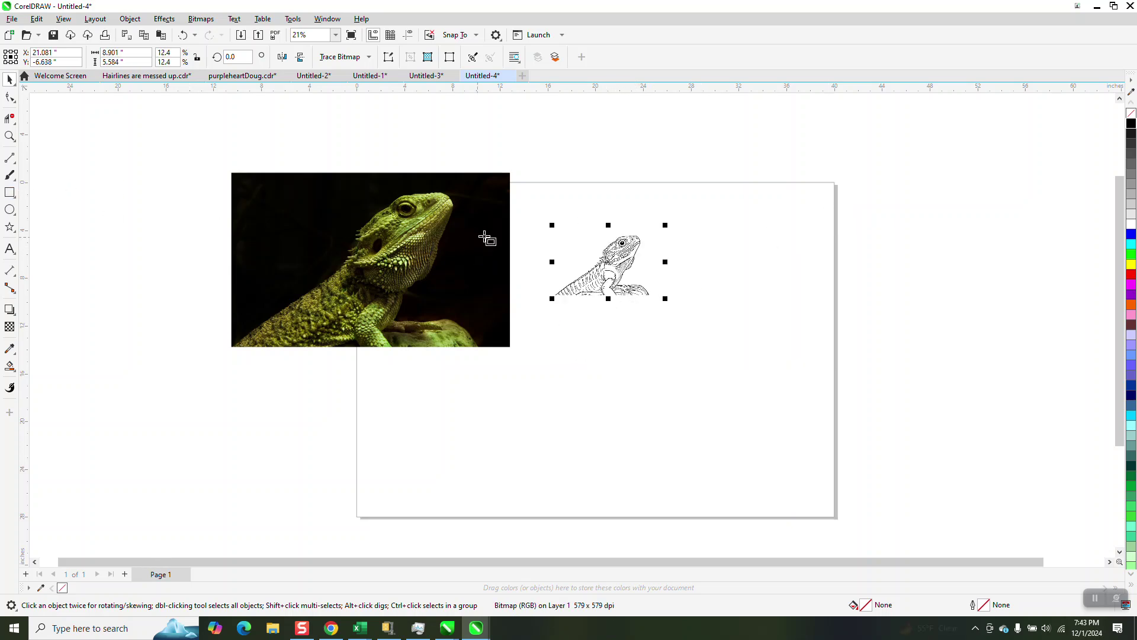
Step: Draw a rectangle about 23.5 × 10.5 inches over the line drawing and fill it with yellow
key(F6)
drag(536, 212, 818, 340)
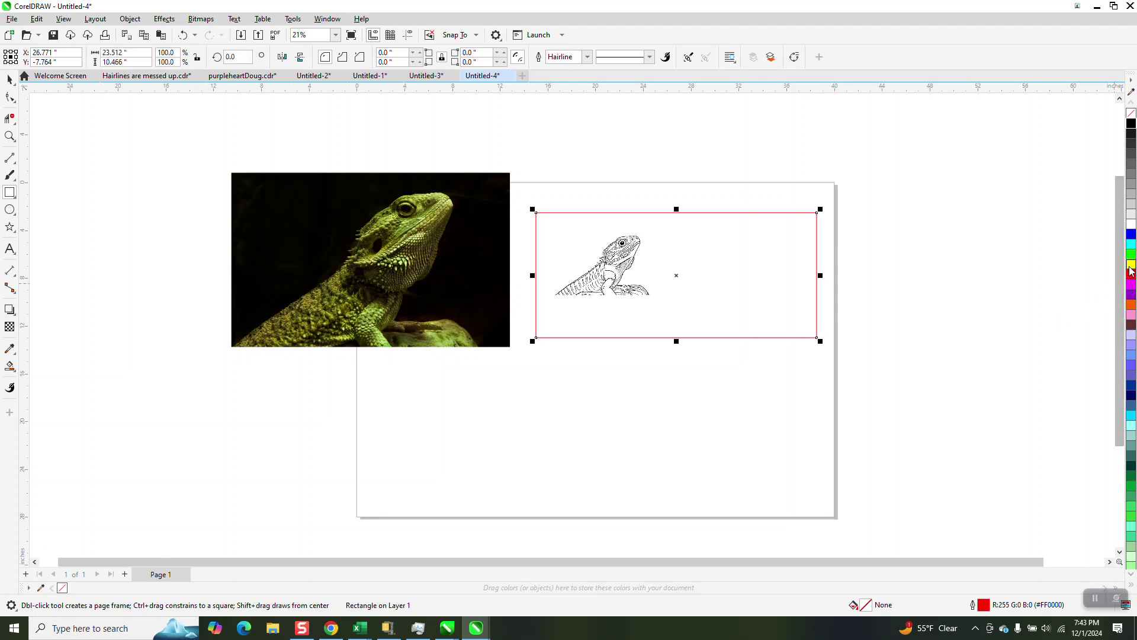
click(1130, 266)
Step: Send the yellow rectangle to the back of the page, behind the line drawing
click(137, 21)
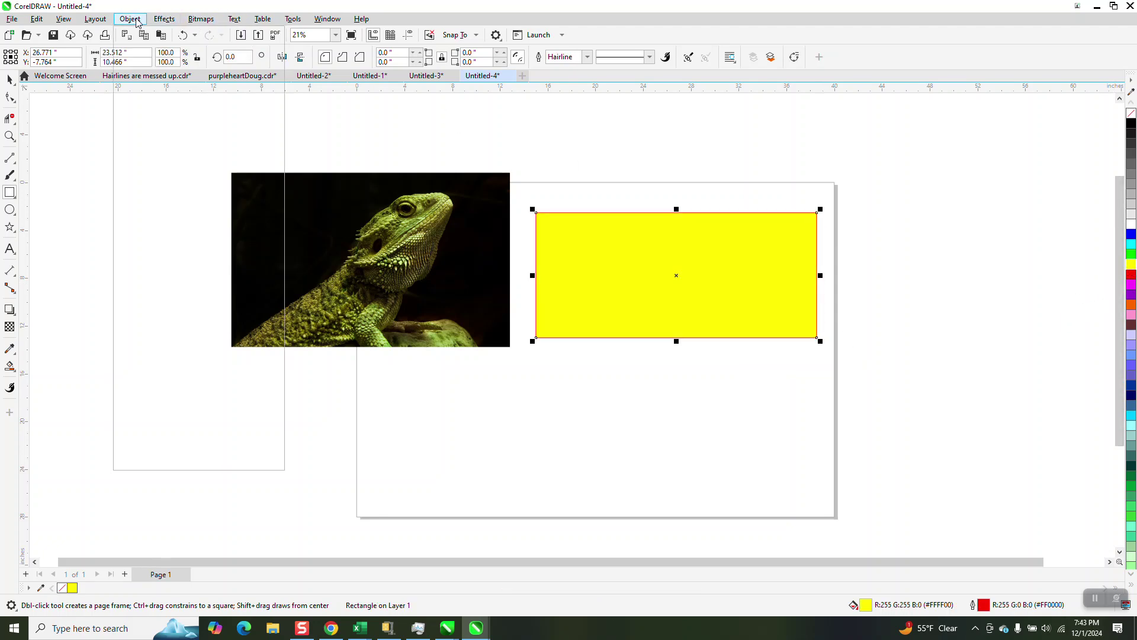
mouse_move(249, 207)
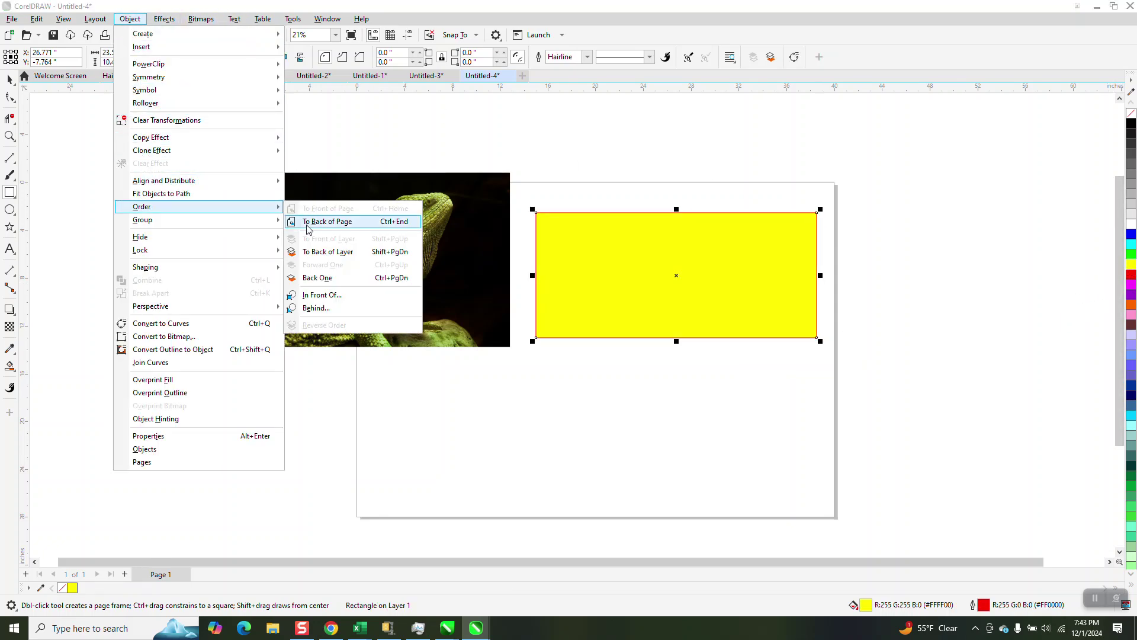
click(308, 224)
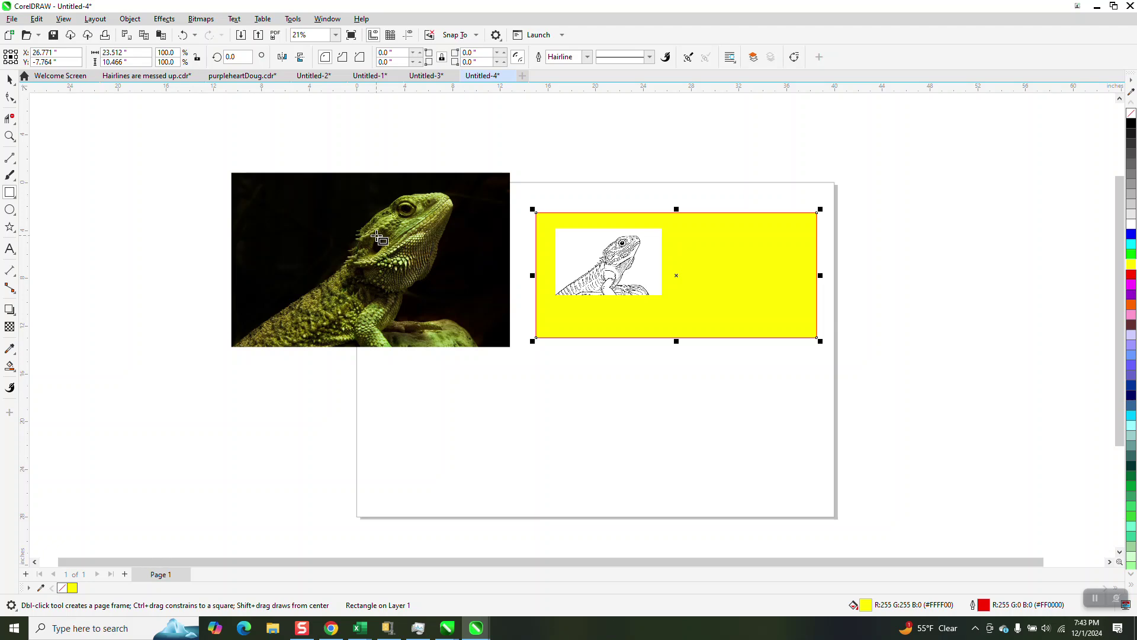
Step: Open the lizard line drawing bitmap in PowerTRACE as an Outline trace with the Clipart image type
click(9, 136)
drag(551, 218, 696, 323)
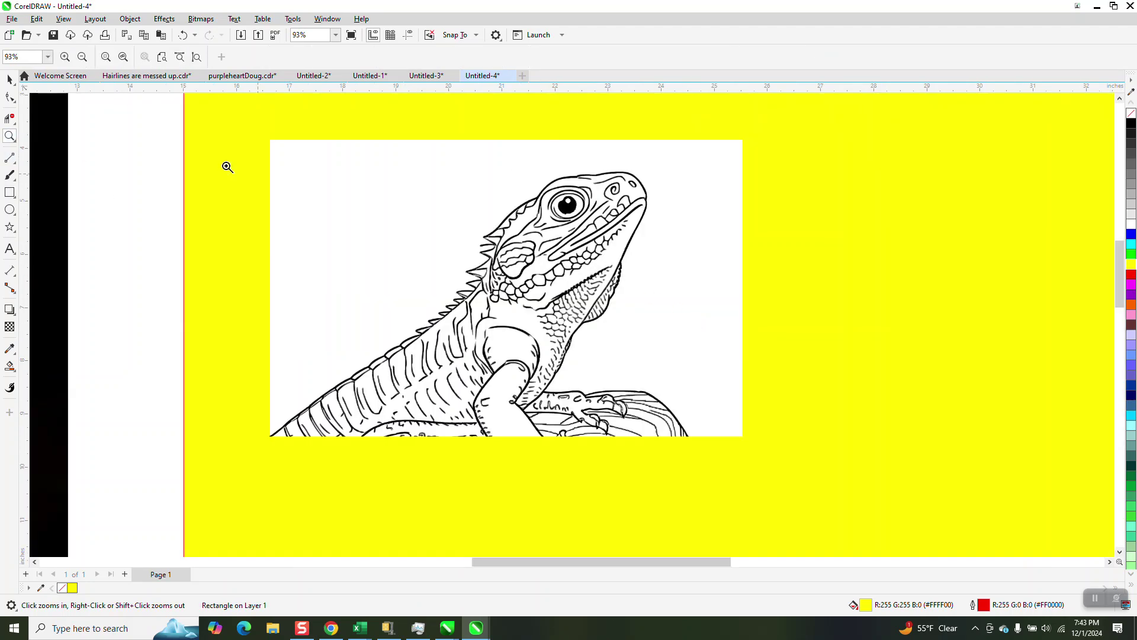
key(space)
click(436, 207)
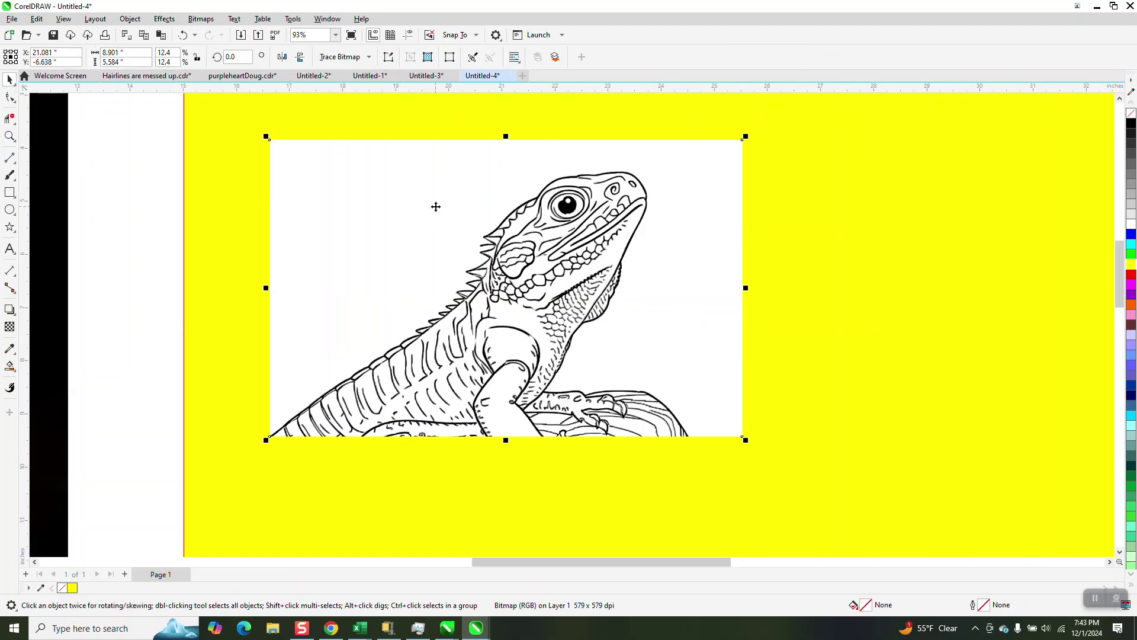
click(368, 57)
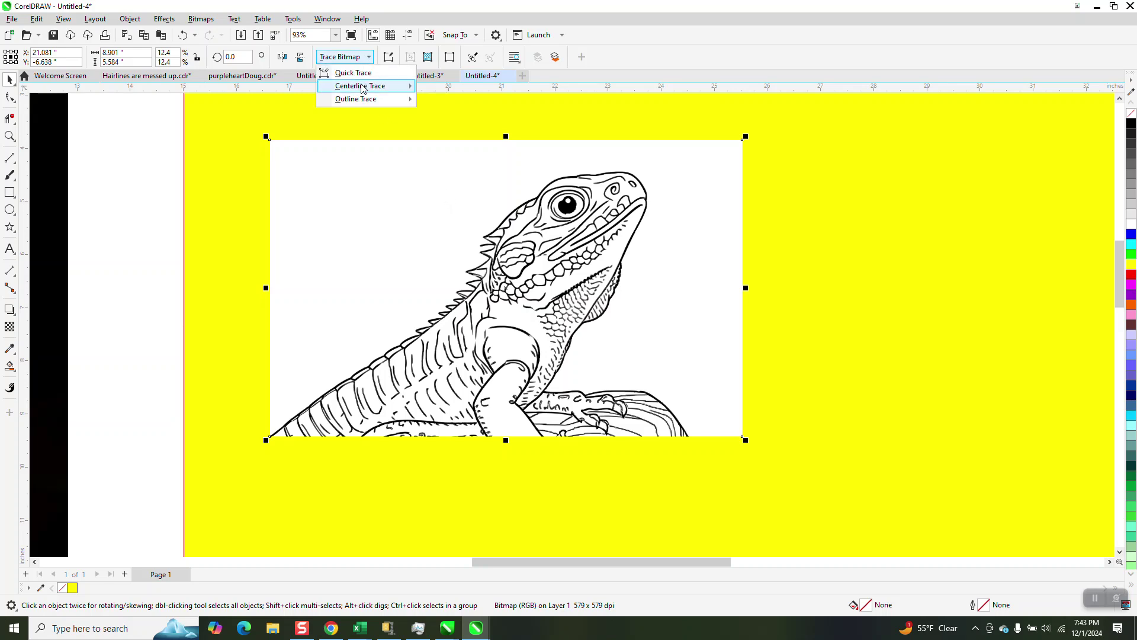
click(363, 100)
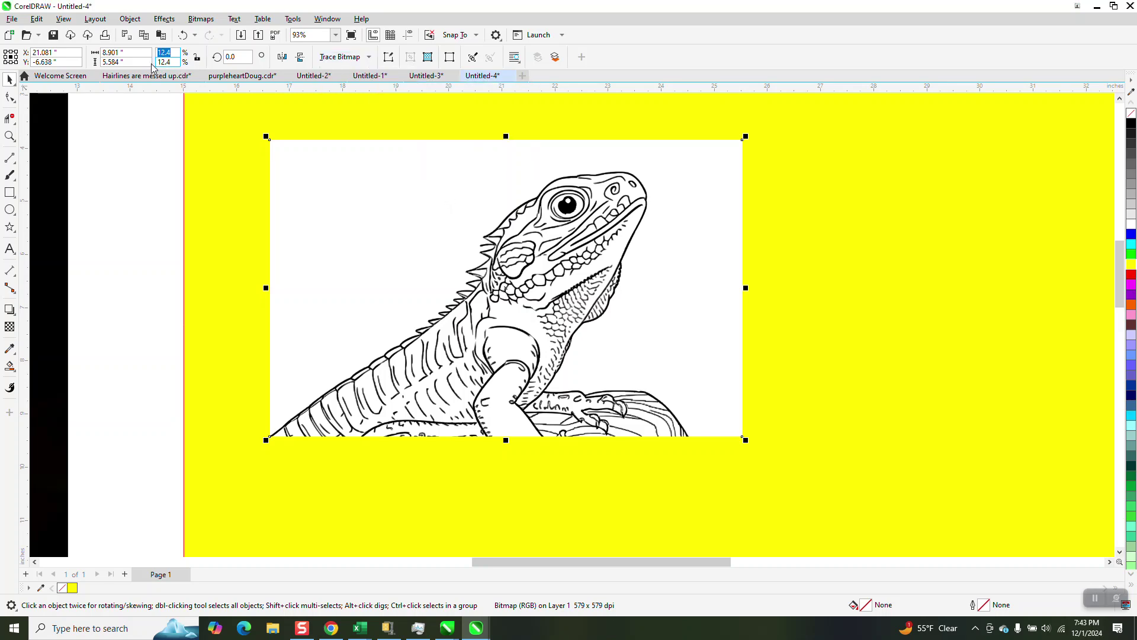
click(368, 57)
mouse_move(361, 101)
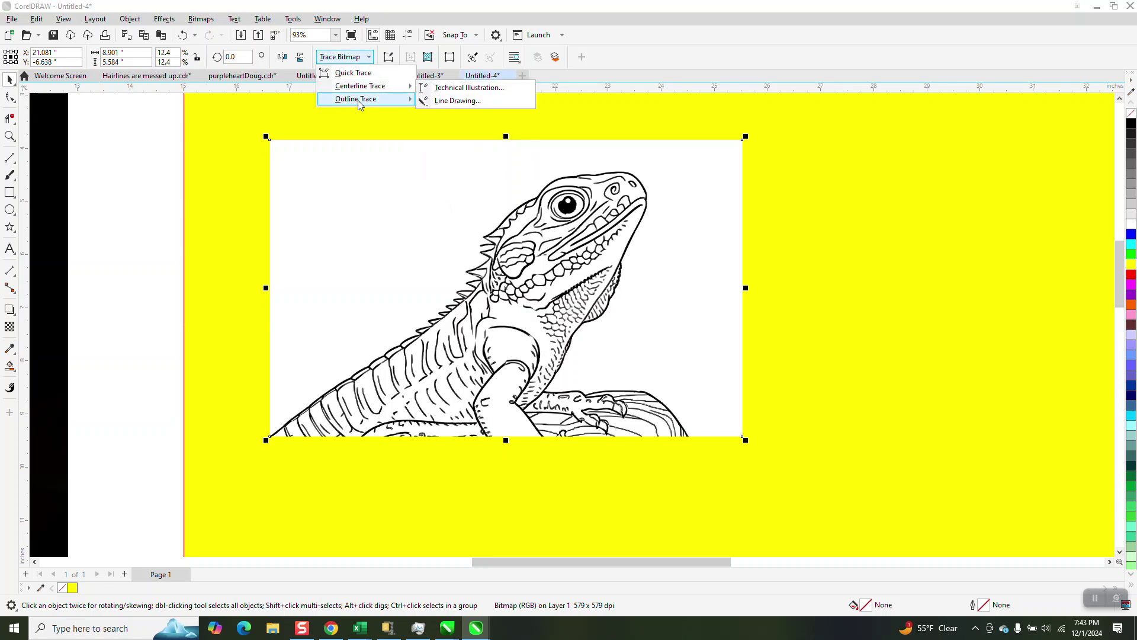
click(445, 142)
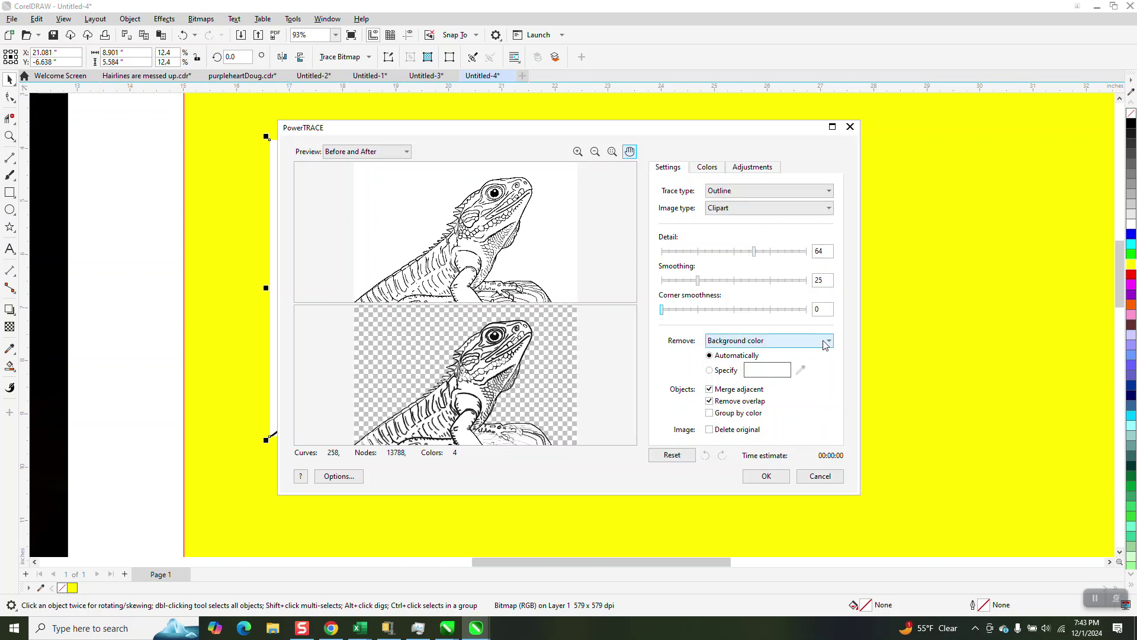
Step: Run the trace with the color removed from the entire image, and move the vector result to the right of the bitmap
click(829, 340)
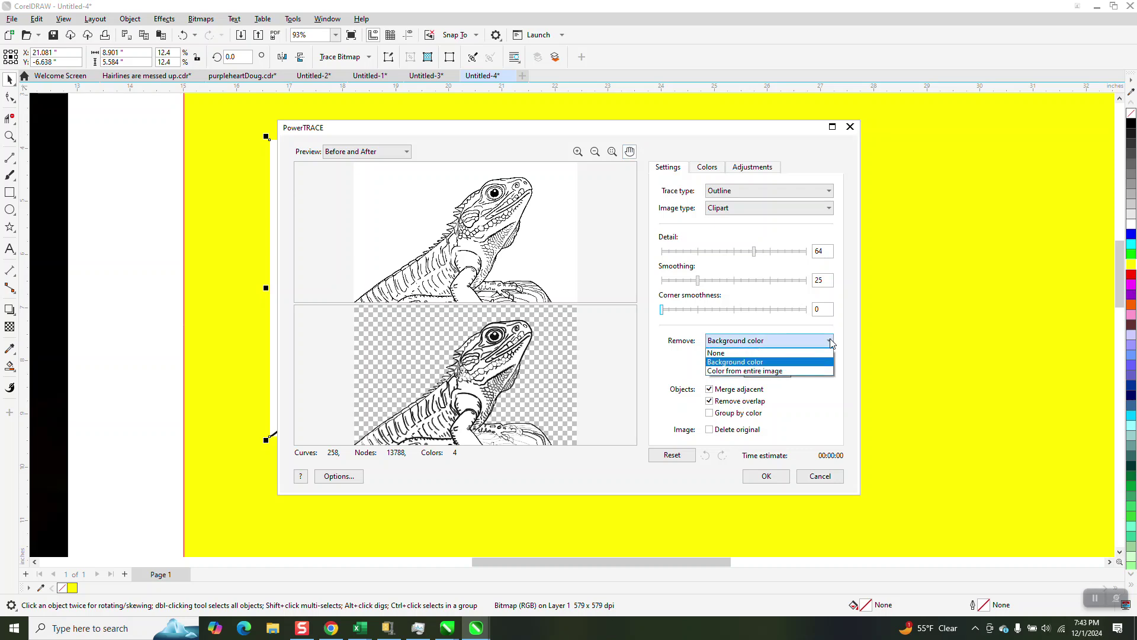
click(776, 371)
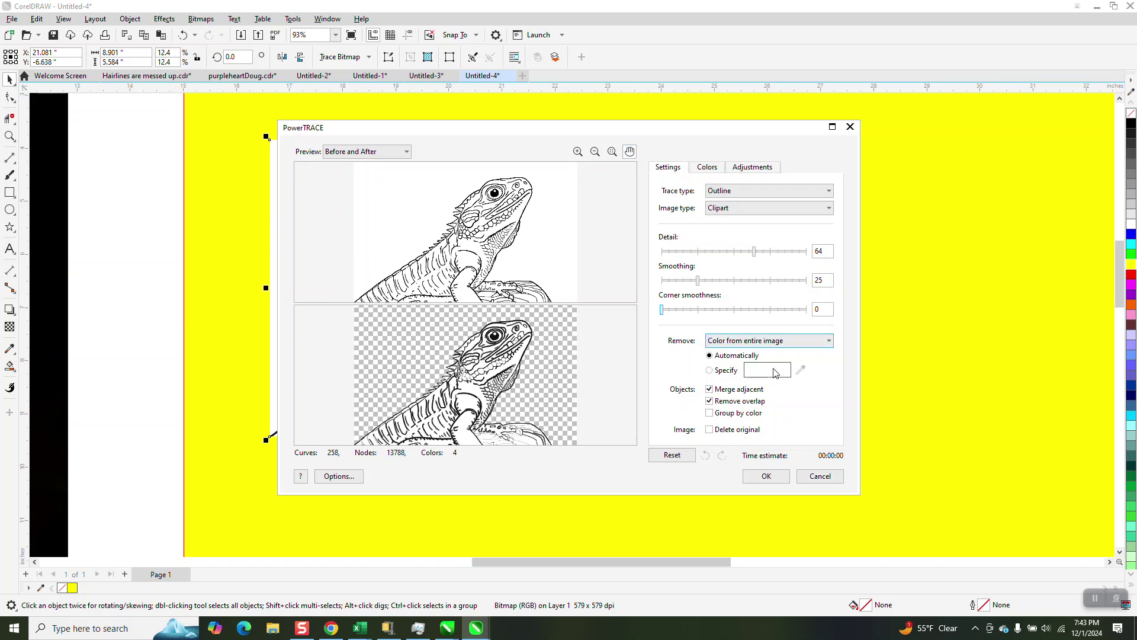
click(767, 475)
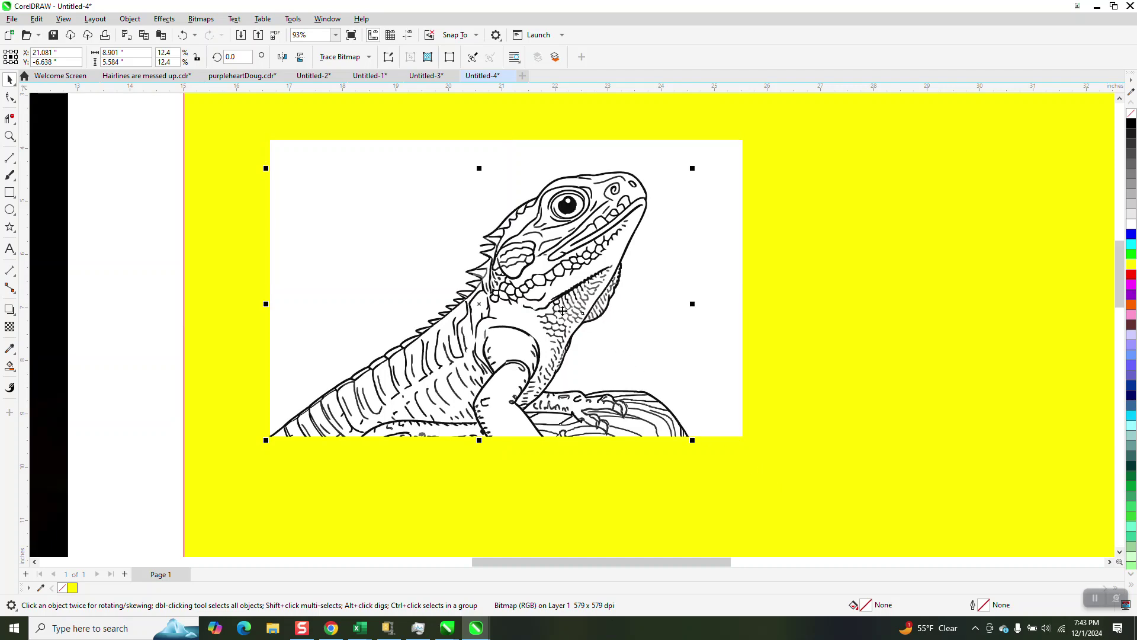
scroll(525, 295, down, 2)
drag(525, 295, 875, 264)
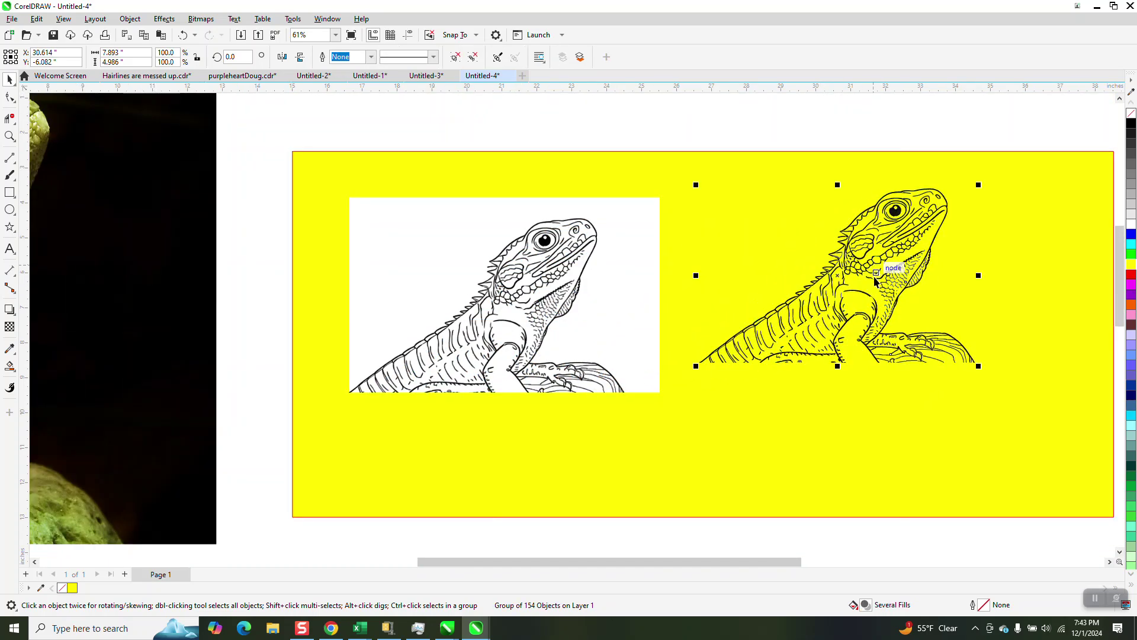
Step: Move the lizard photo up slightly and pull the yellow rectangle away from the line drawings to delete it
scroll(770, 286, down, 3)
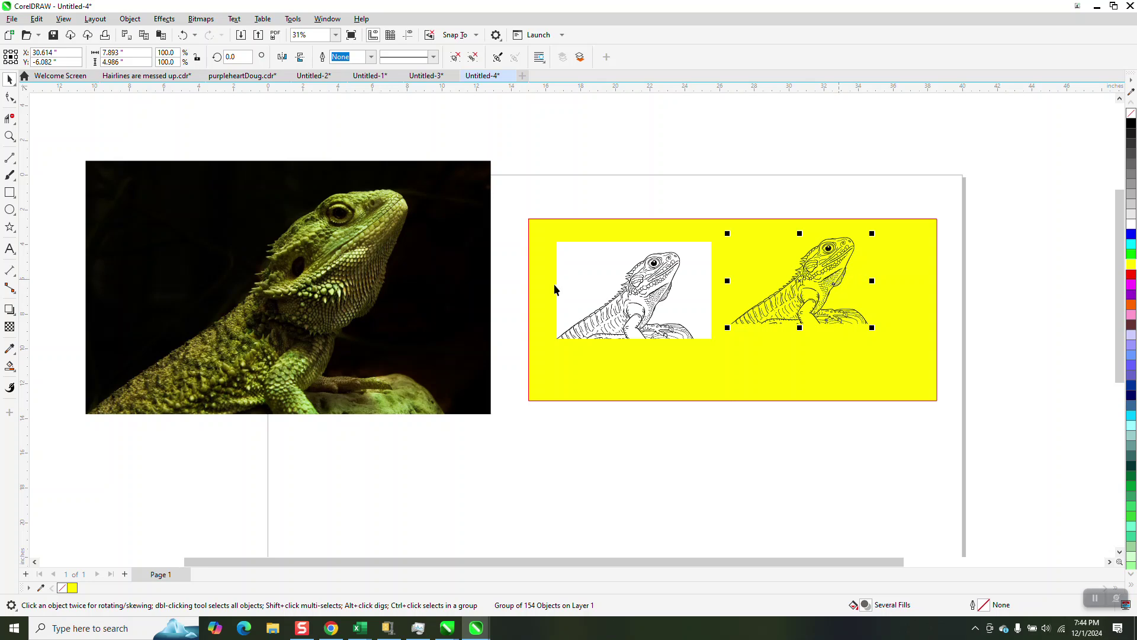
drag(436, 298, 435, 268)
drag(723, 318, 359, 402)
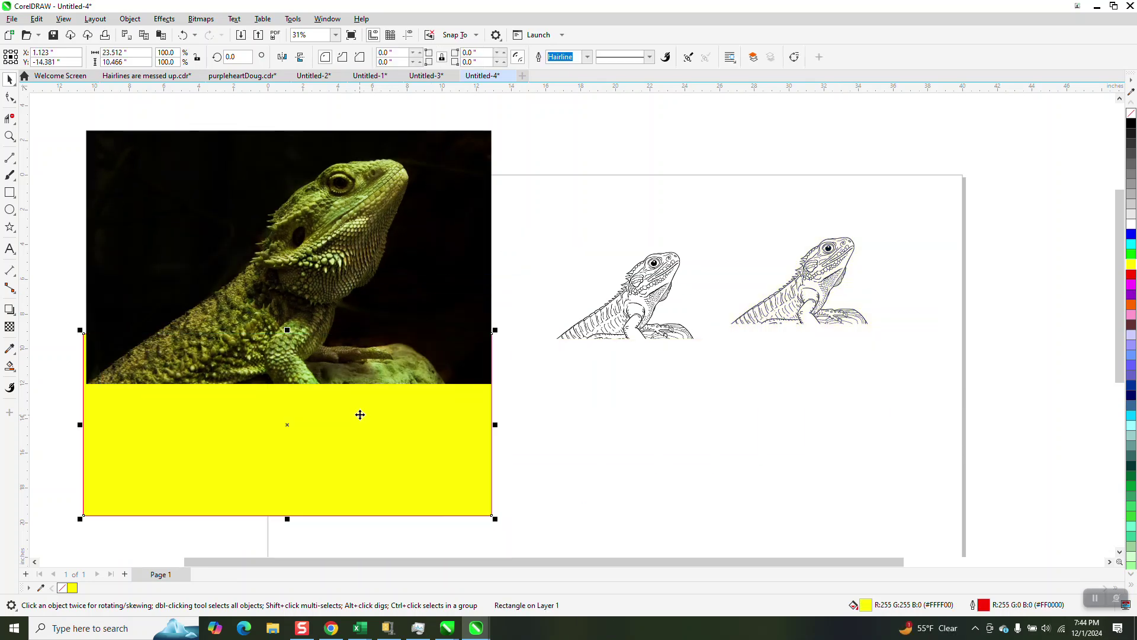
key(XF86Calculator)
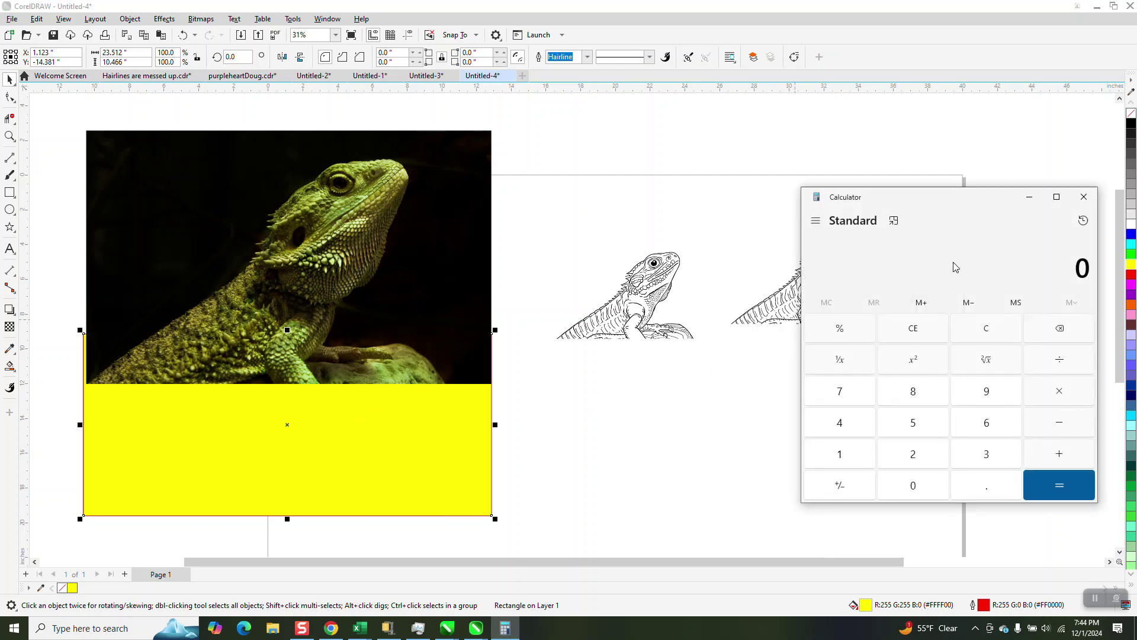
click(1084, 199)
Step: Scale the traced vector lizard up to about 15.2 × 9.6 inches and place it below the lizard photo
click(858, 259)
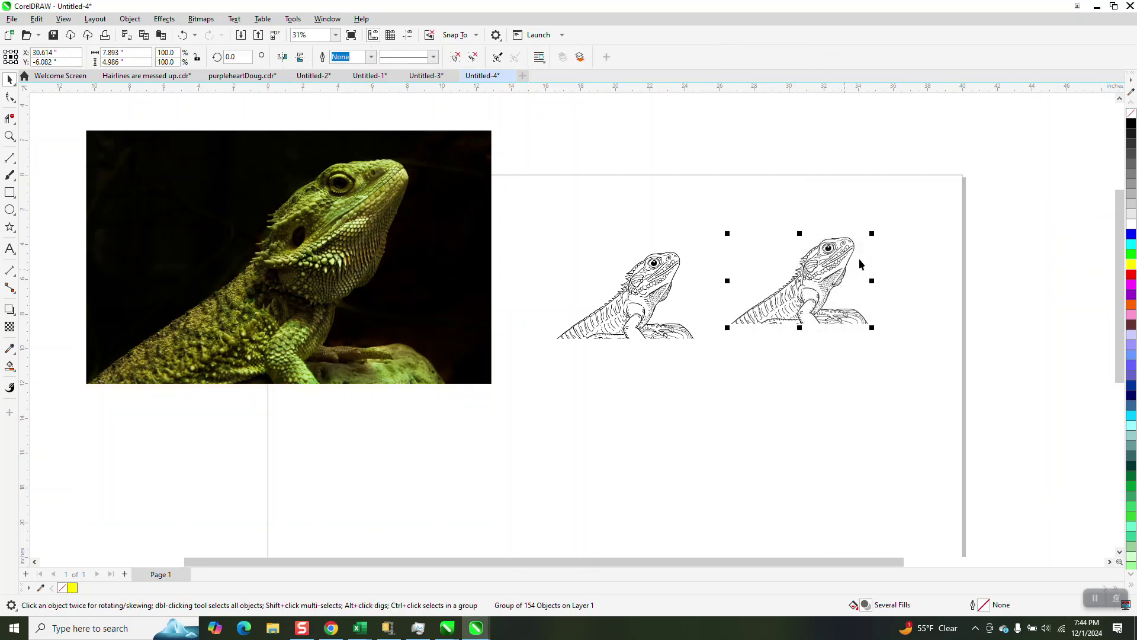
drag(874, 235, 1004, 151)
mouse_move(842, 251)
mouse_down()
mouse_move(428, 437)
mouse_move(399, 372)
mouse_move(455, 322)
mouse_move(260, 478)
mouse_move(225, 522)
mouse_up()
Step: Delete the original line drawing bitmap and put the enlarged vector trace in its place to the right of the lizard photo
scroll(396, 325, down, 2)
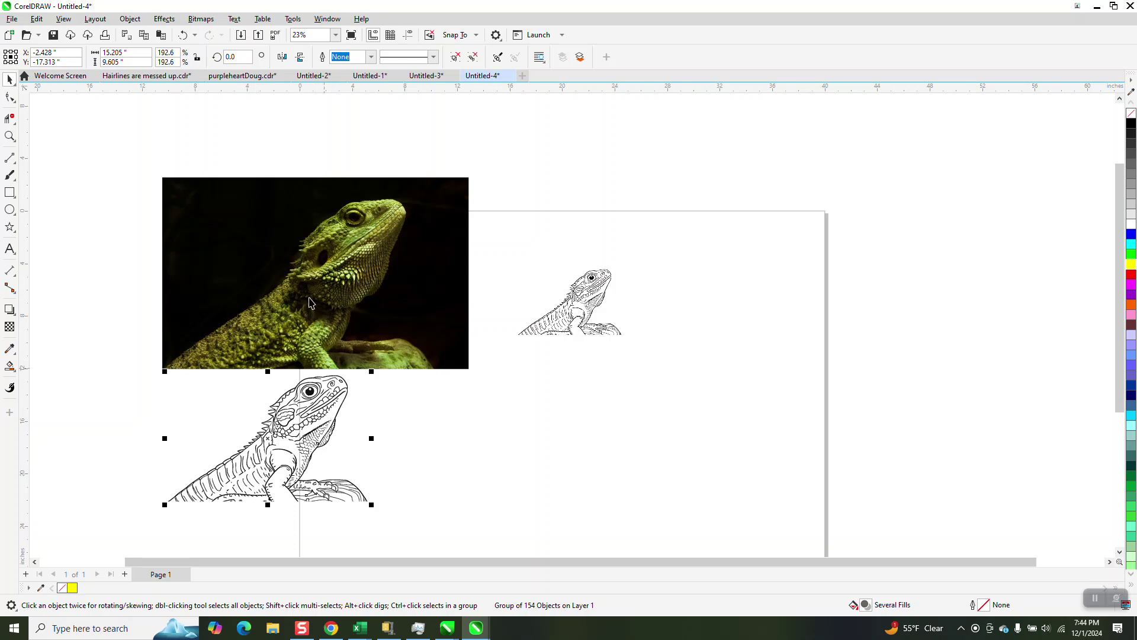
drag(324, 410, 591, 408)
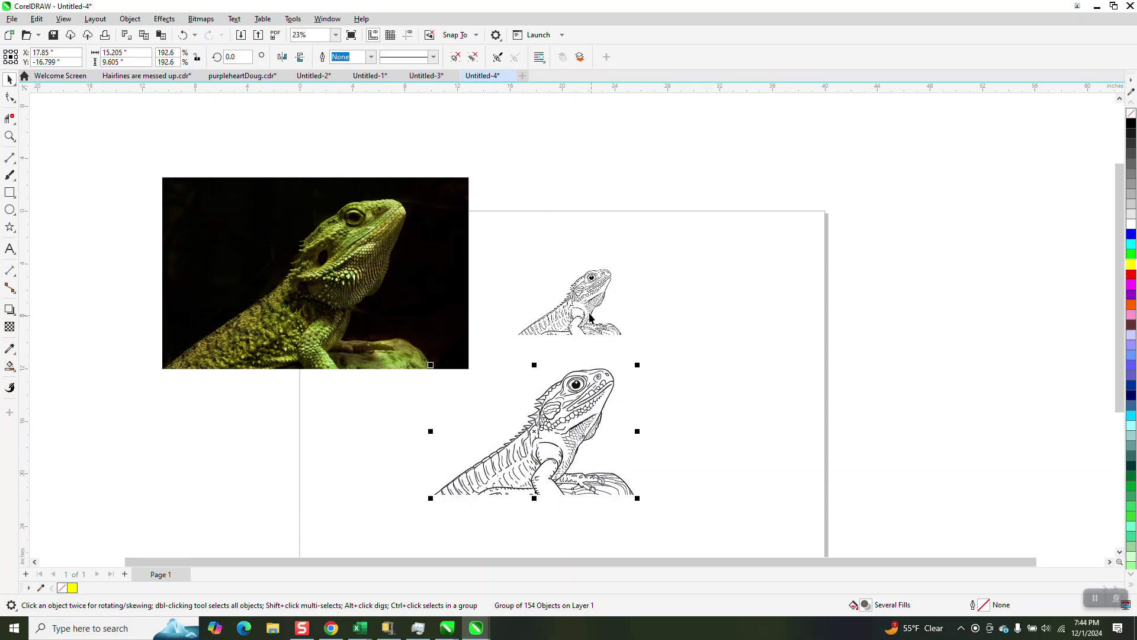
click(591, 318)
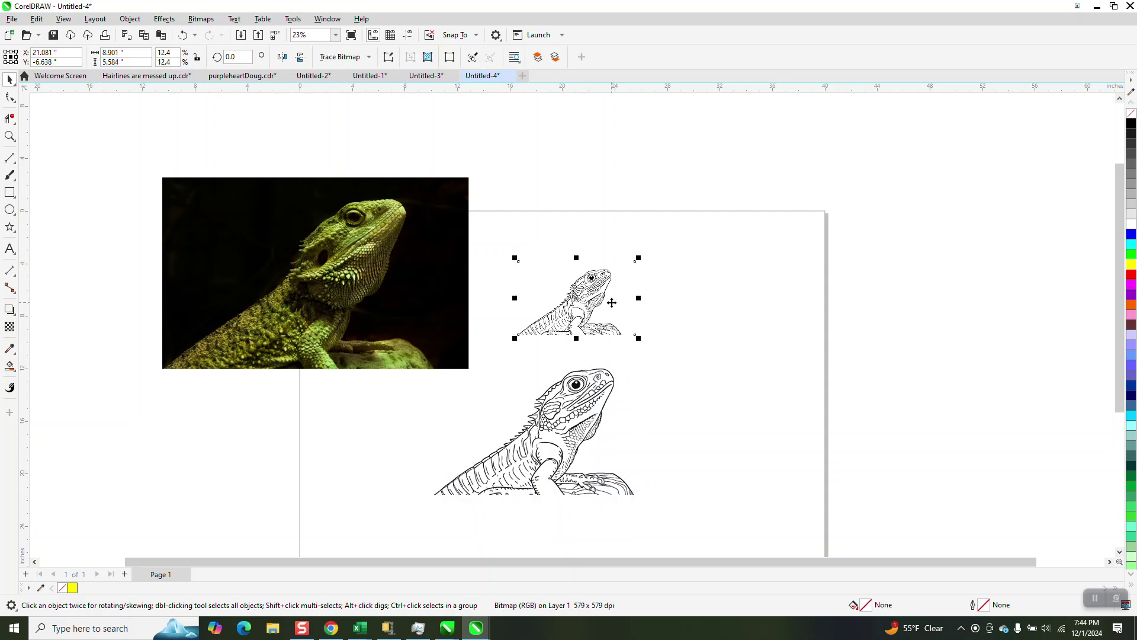
key(Delete)
drag(599, 403, 649, 259)
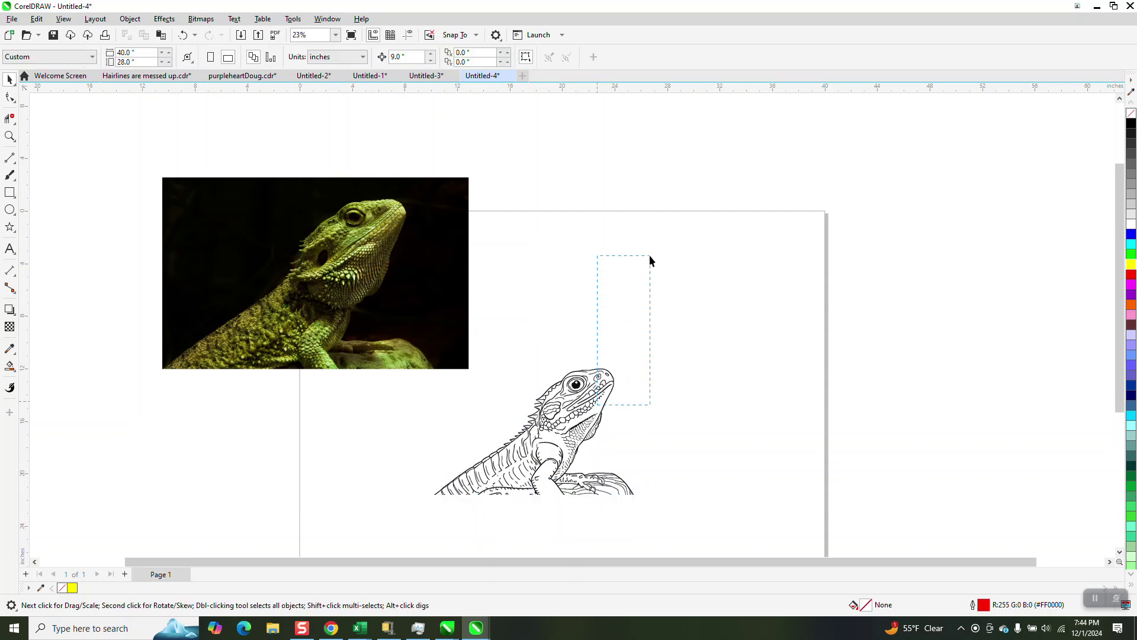
drag(582, 395, 633, 241)
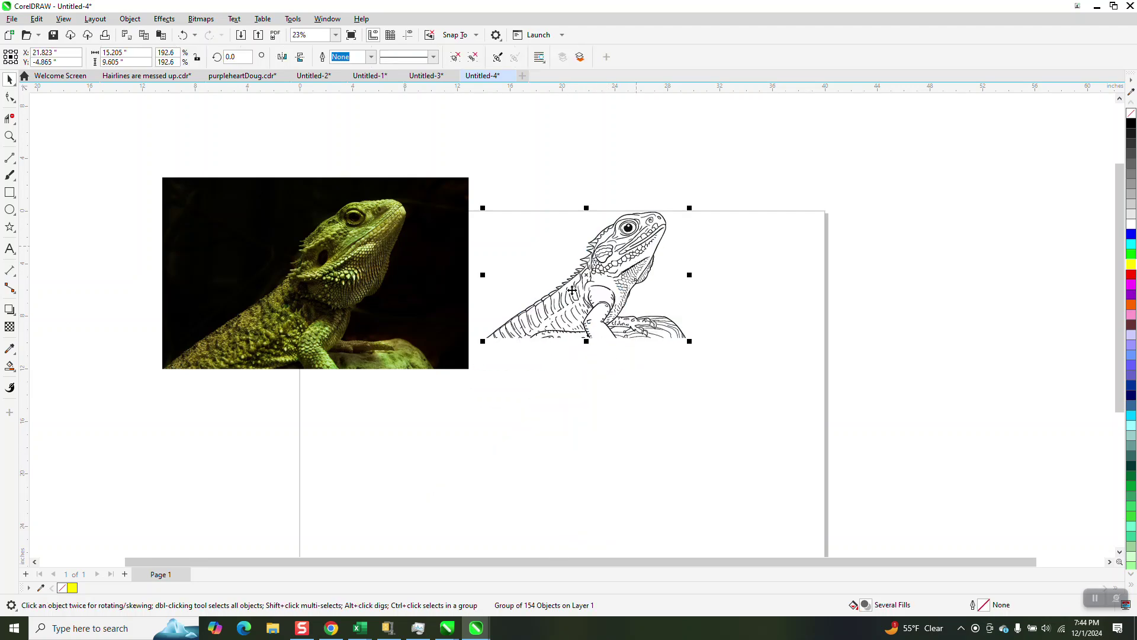